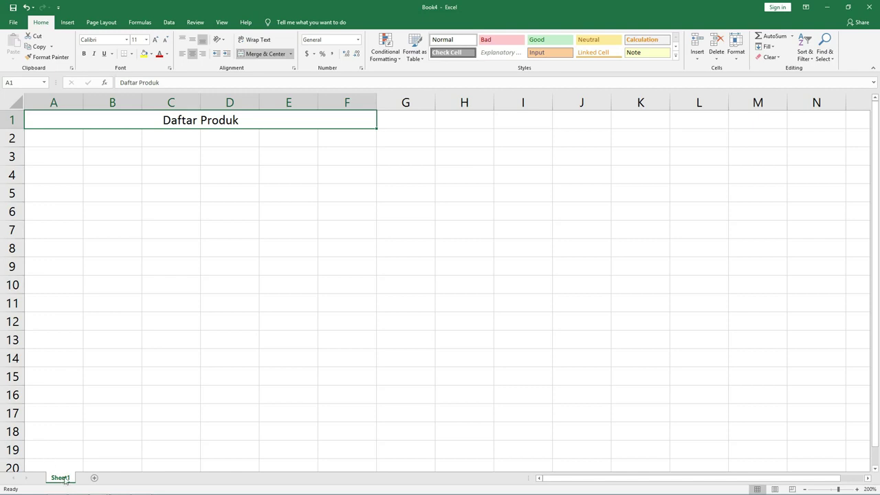
# - Rename Sheet1 as Daftar Produk
pyautogui.rightClick(65, 479)
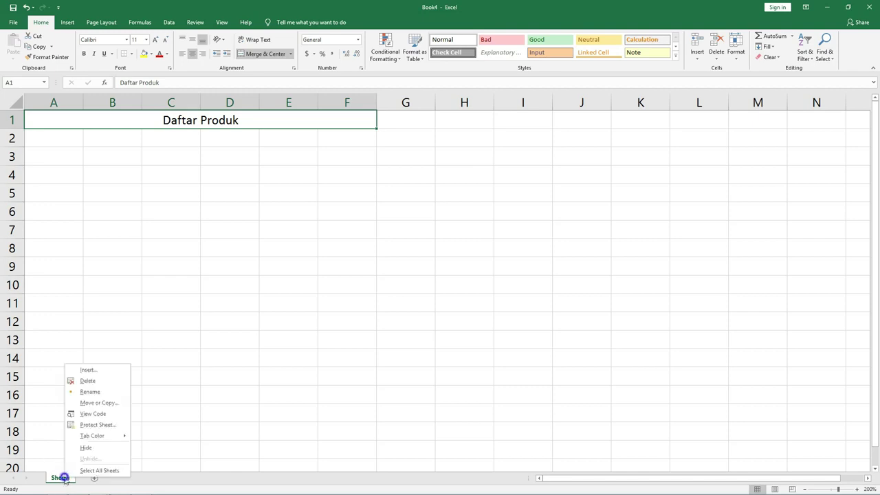
pyautogui.click(90, 392)
pyautogui.write('Daftar Produk')
pyautogui.press('Return')
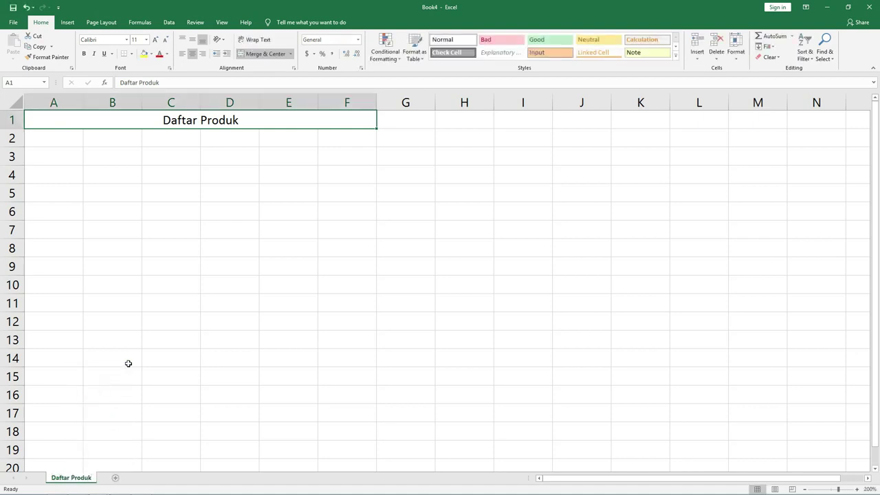
# - Add a second sheet named Produk Masuk and set its zoom to 200%
pyautogui.click(115, 478)
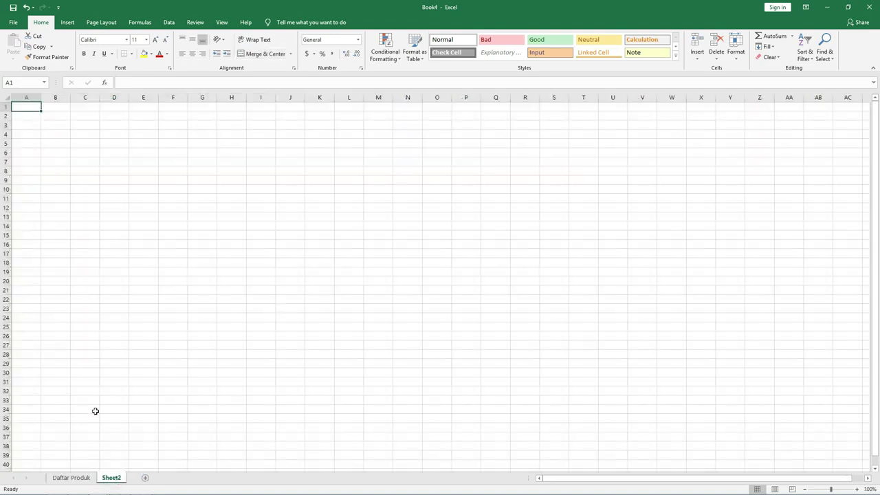
pyautogui.rightClick(124, 478)
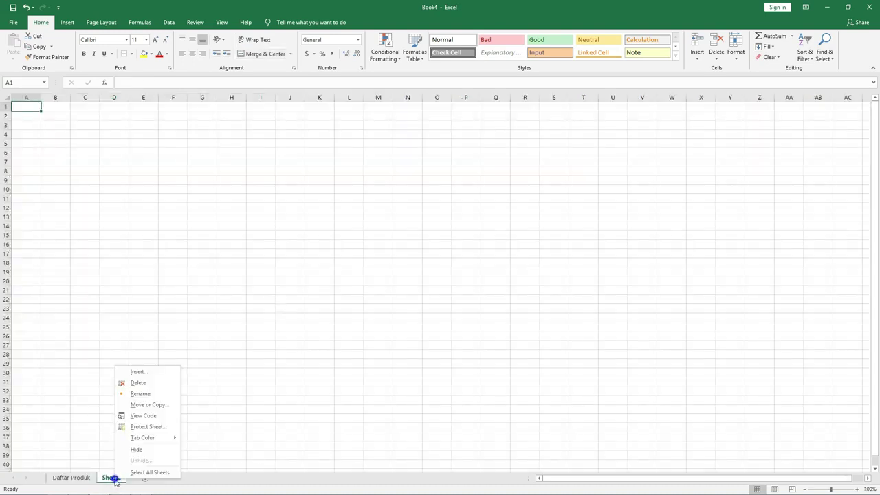
pyautogui.click(142, 394)
pyautogui.write('P')
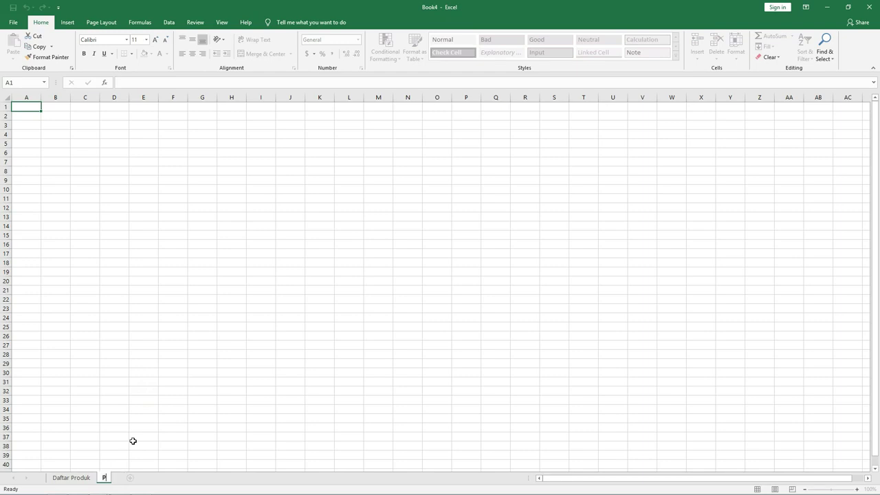
pyautogui.write('roduk Masuk')
pyautogui.press('Return')
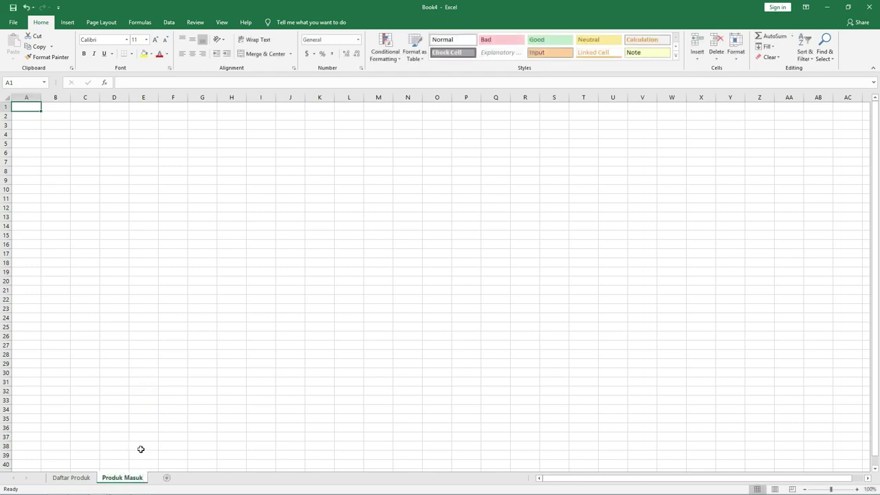
pyautogui.click(870, 489)
pyautogui.click(411, 143)
pyautogui.click(421, 209)
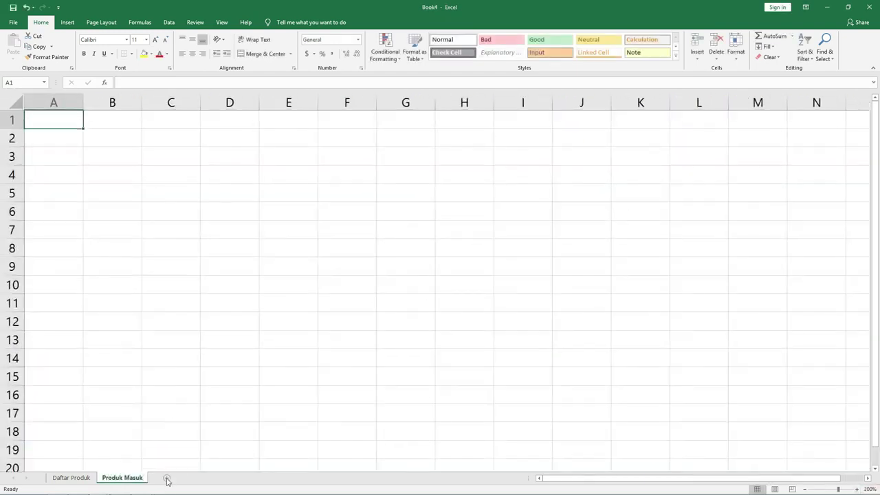
# - Add a third sheet named Produk Keluar
pyautogui.click(166, 478)
pyautogui.rightClick(165, 478)
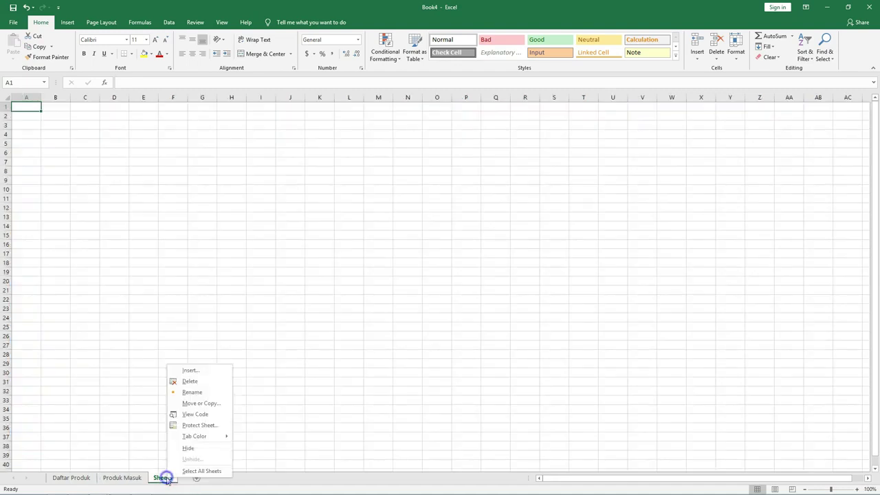
pyautogui.click(195, 393)
pyautogui.write('Produk Keluar')
pyautogui.press('Return')
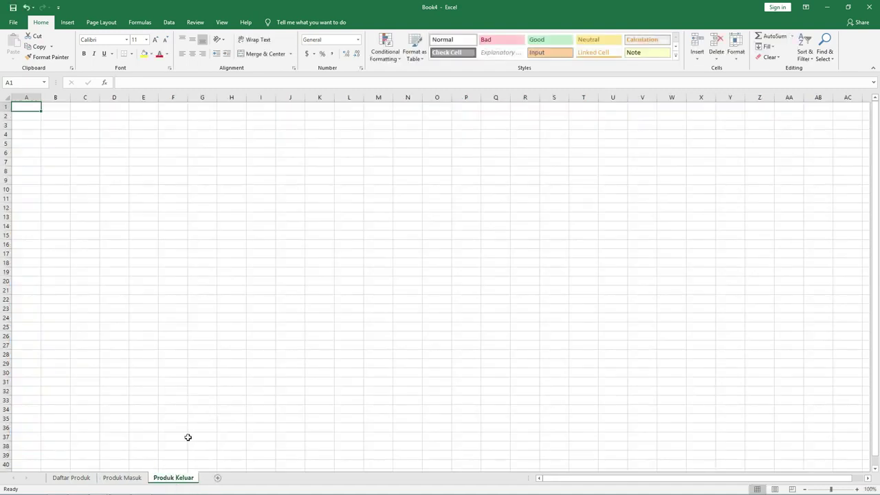
# - On the Daftar Produk sheet, enter the headers Kode, Nama, Stok Awal, Masuk, Keluar and Stok Akhir in A3:F3
pyautogui.click(83, 479)
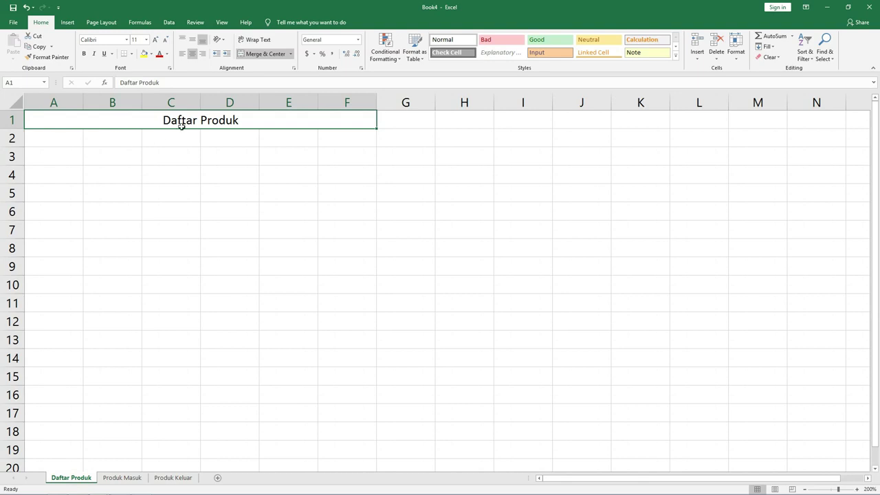
pyautogui.click(51, 158)
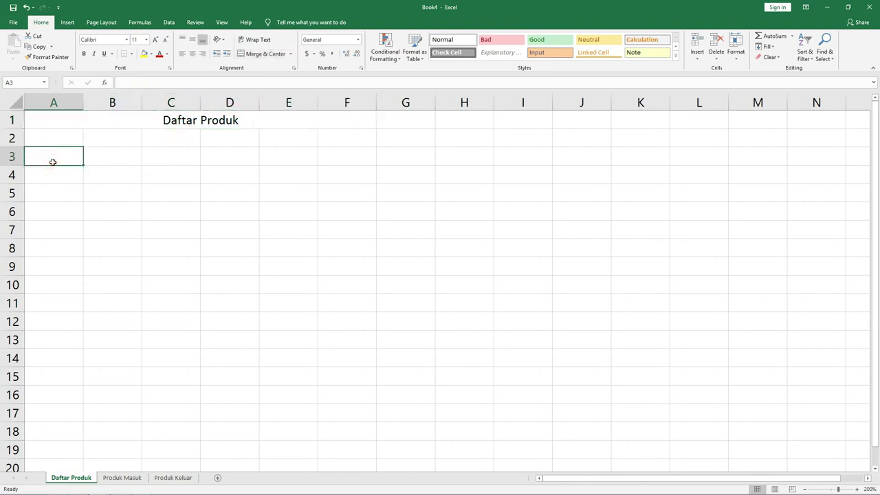
pyautogui.write('Kode')
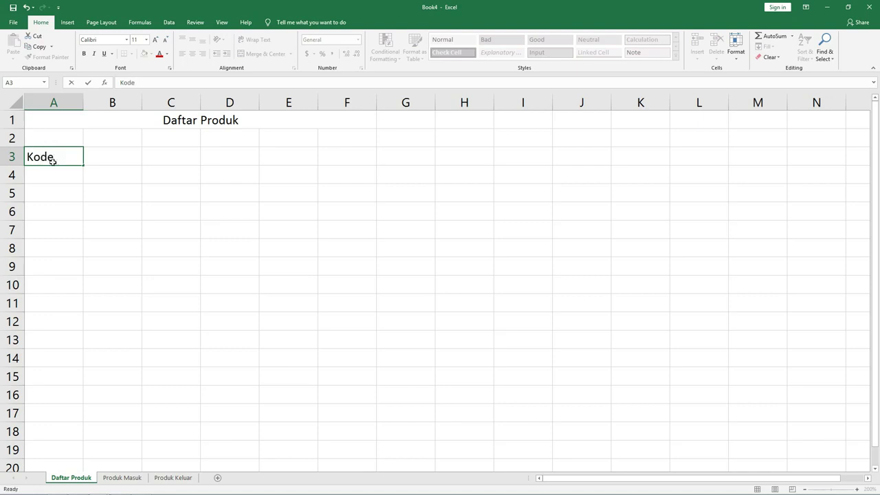
pyautogui.press('Tab')
pyautogui.write('Nama')
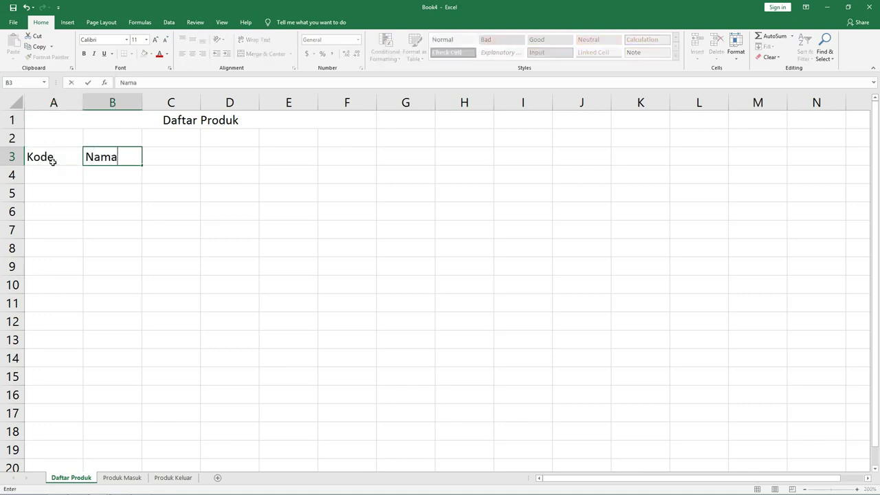
pyautogui.press('Tab')
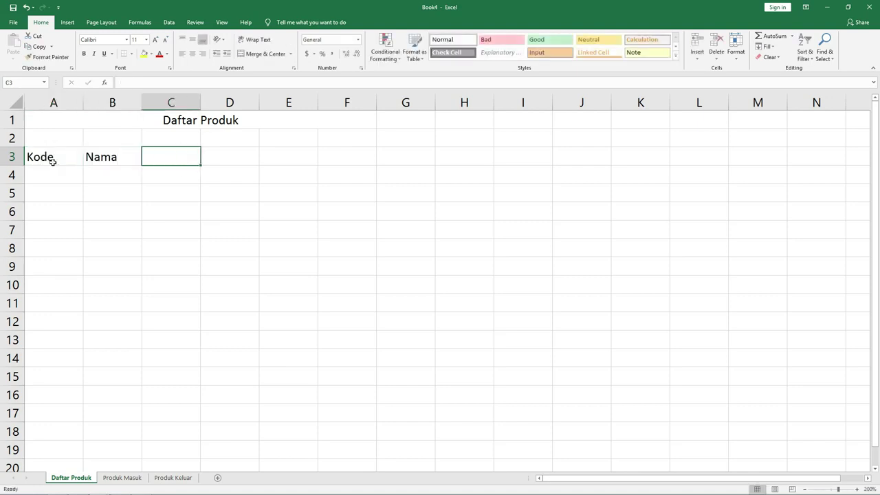
pyautogui.write('Stok Awal')
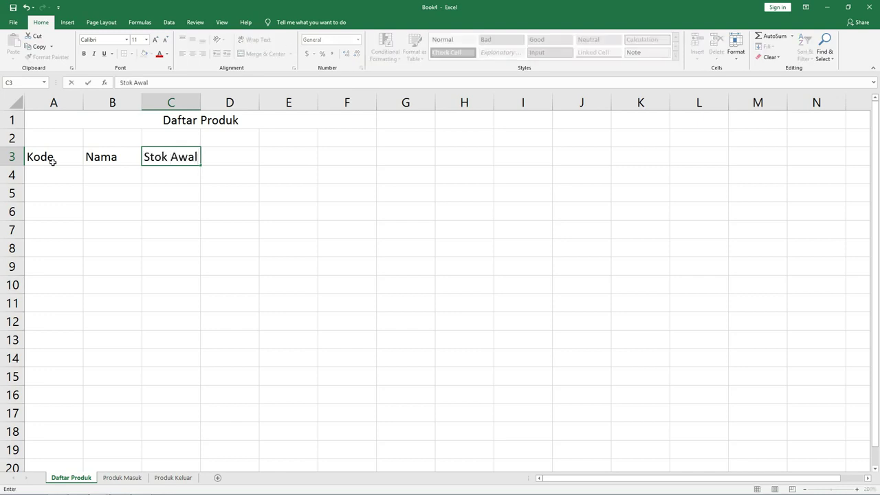
pyautogui.press('Tab')
pyautogui.write('Masuk')
pyautogui.press('Tab')
pyautogui.write('Keluar')
pyautogui.press('Tab')
pyautogui.write('Stok Akhir')
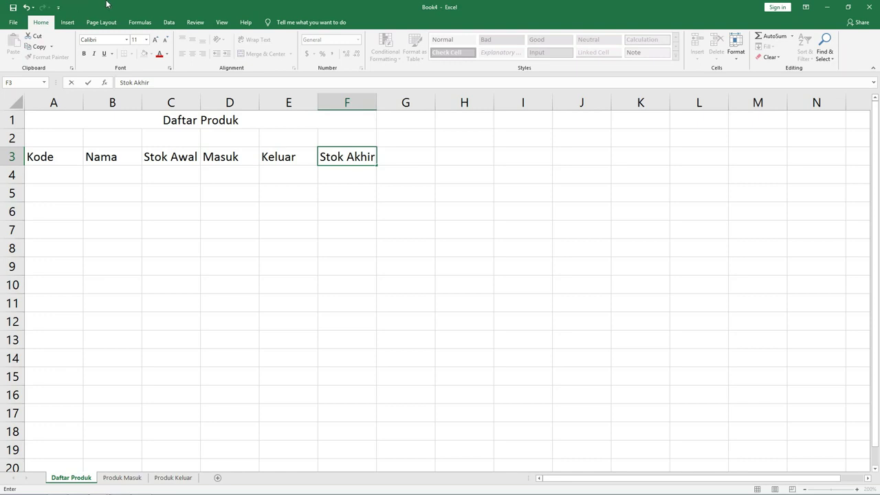
# - Format the header range A3:F3 as a table with headers, using the gold style from the first Medium row
pyautogui.click(48, 157)
pyautogui.moveTo(48, 157); pyautogui.dragTo(338, 163)
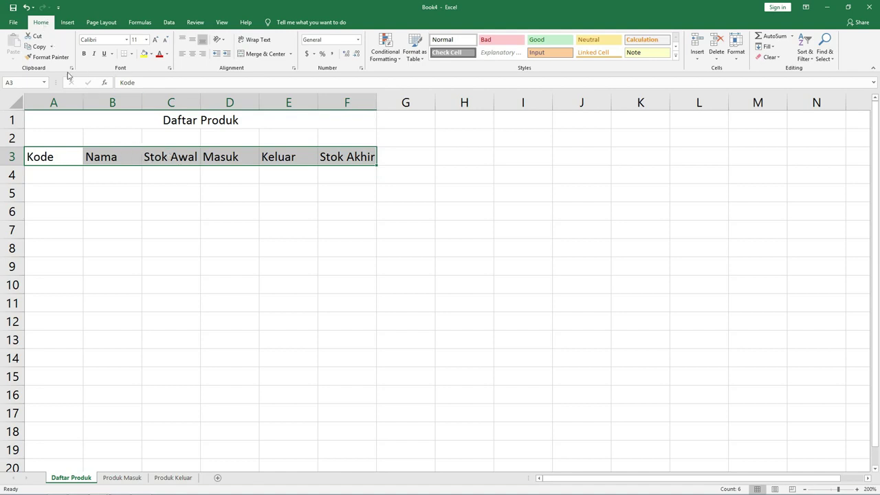
pyautogui.click(420, 62)
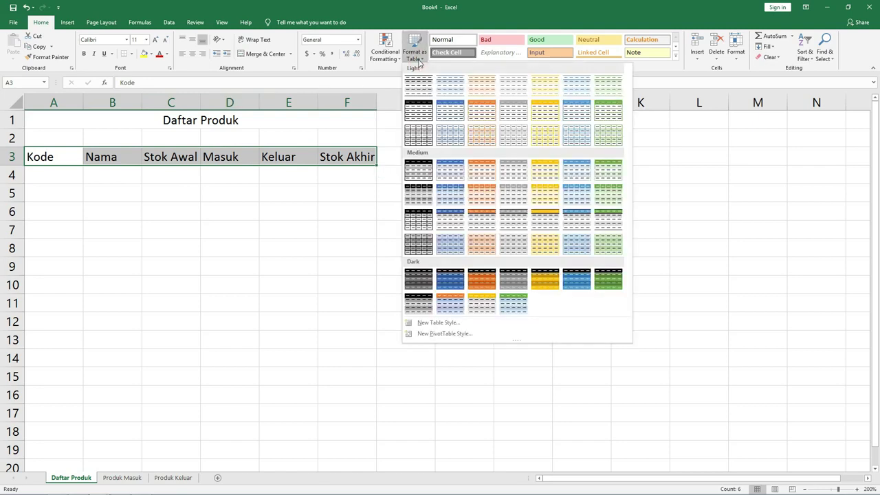
pyautogui.click(551, 170)
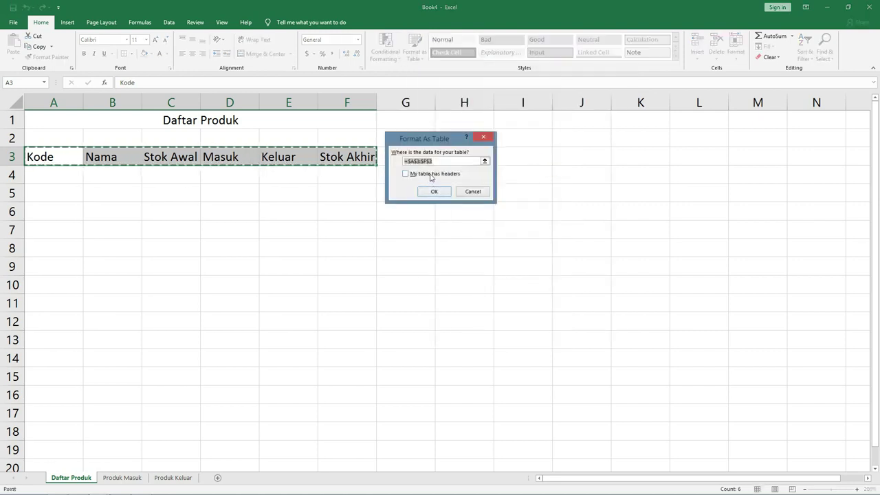
pyautogui.click(431, 176)
pyautogui.click(434, 191)
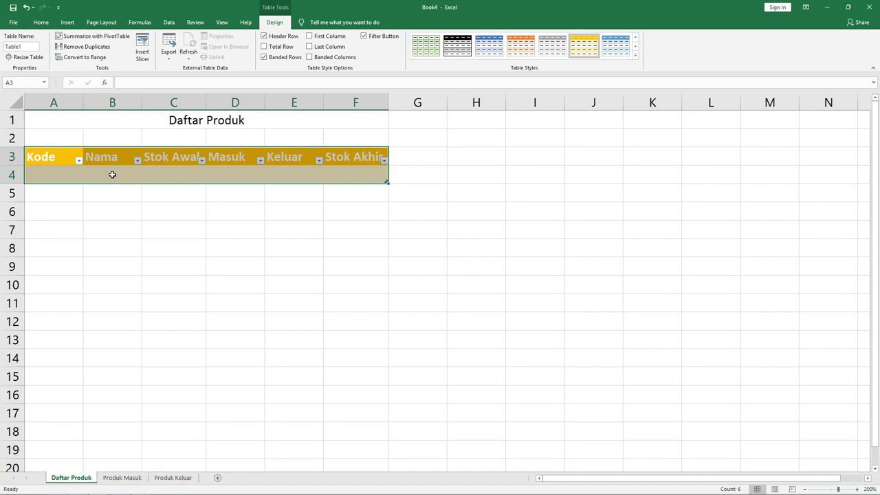
pyautogui.click(112, 174)
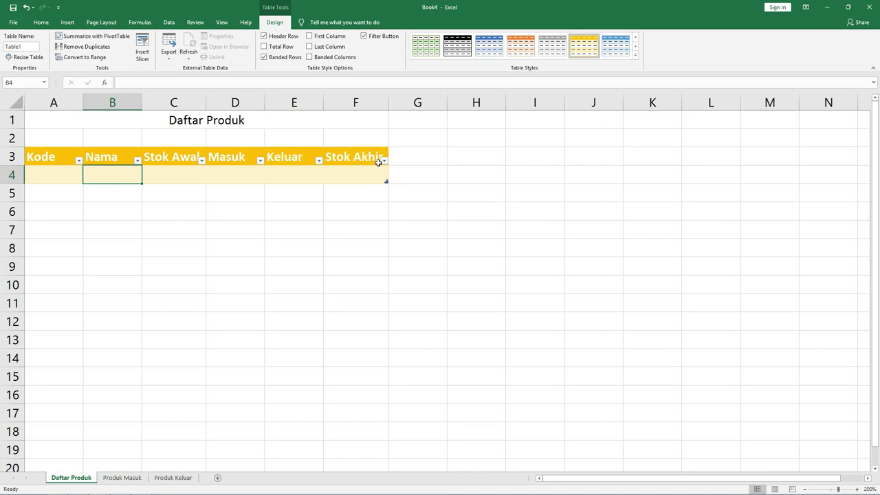
# - AutoFit the column widths of the table in columns A to F
pyautogui.moveTo(52, 157); pyautogui.dragTo(351, 173)
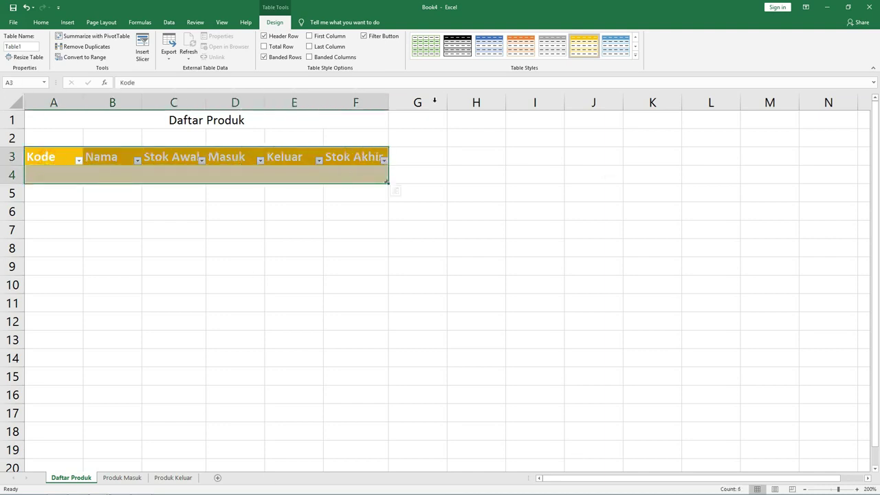
pyautogui.click(40, 22)
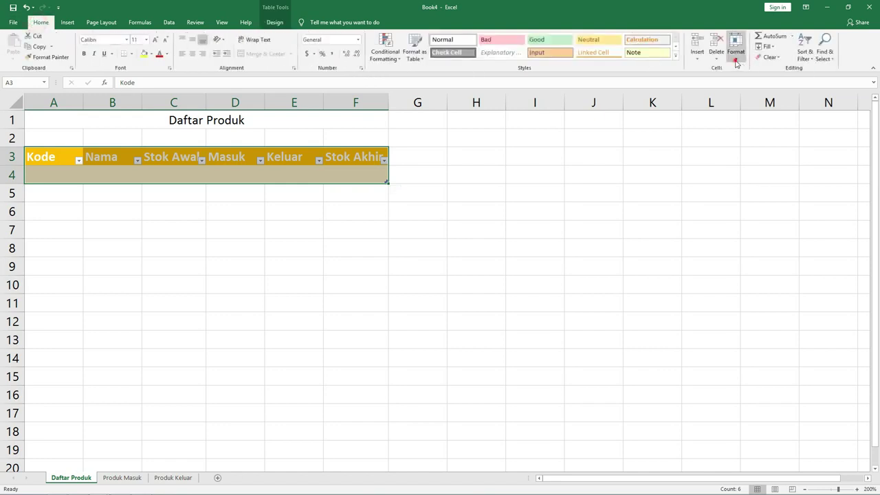
pyautogui.click(737, 55)
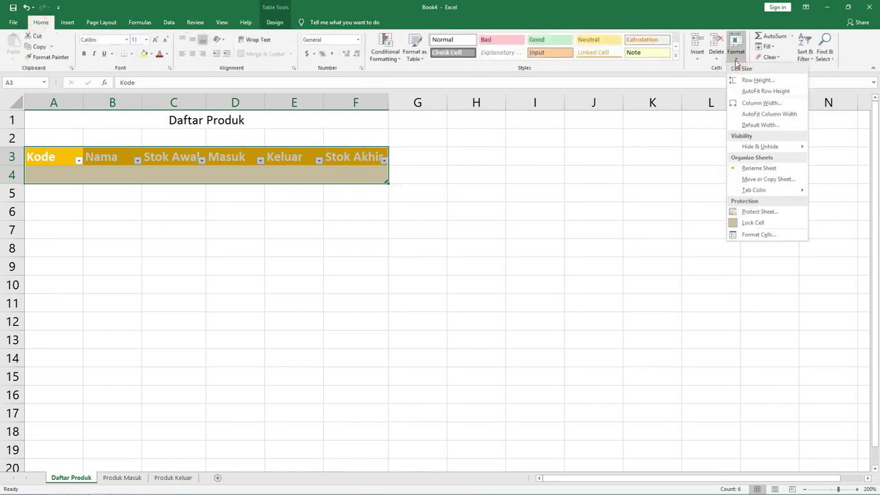
pyautogui.click(754, 114)
pyautogui.click(363, 156)
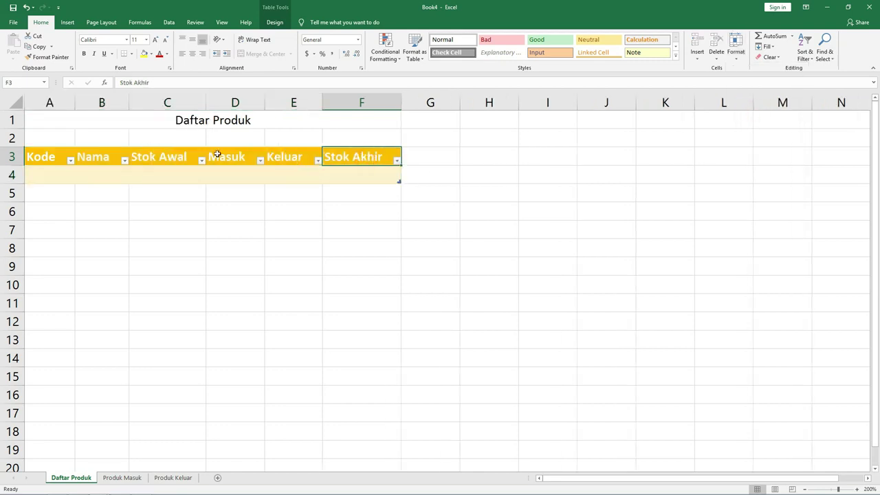
pyautogui.click(179, 154)
pyautogui.click(103, 156)
pyautogui.click(46, 154)
# - Fill the Kode column with the series H-01 to H-17 in A4:A20
pyautogui.click(43, 169)
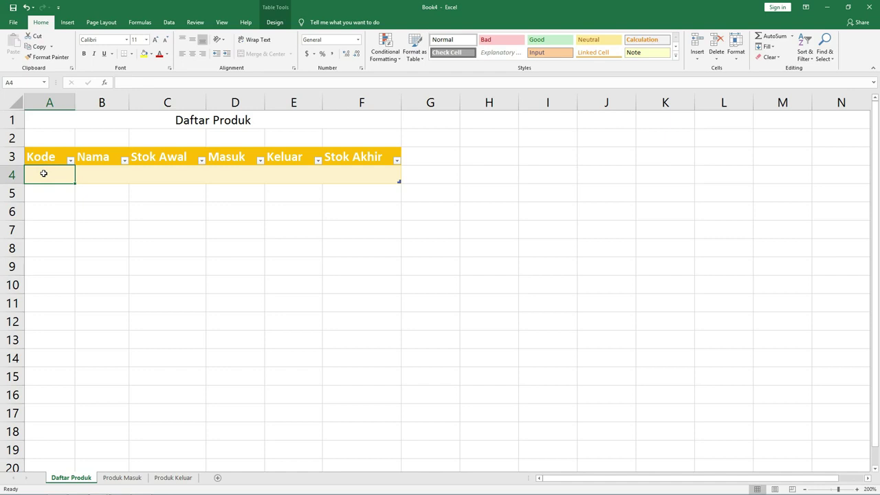
pyautogui.write('H-01')
pyautogui.hotkey('ctrl', 'Return')
pyautogui.moveTo(75, 183); pyautogui.dragTo(85, 463)
# - Fill B4:B20 with the product names from AKAR KUNING SINERGI to NATURAL OMEGA SQUA and fit the Nama column's width to them
pyautogui.write('AKAR KUNING SINERGI ANDROGRAPHIS CENTELLA BILLBERRY BIOSIR DEEP SQUA DIABEXTRAC GAMAT KAPSUL GINEXTRAC HABBATUSSAUDA SOFTGEL HARUMI LANGSINGIN LAURIK MAGAFIT MENGKUDU KAPSUL MINYAK BURUNG BUBUT MUSTIKA DARA NATURAL OMEGA SQUA')
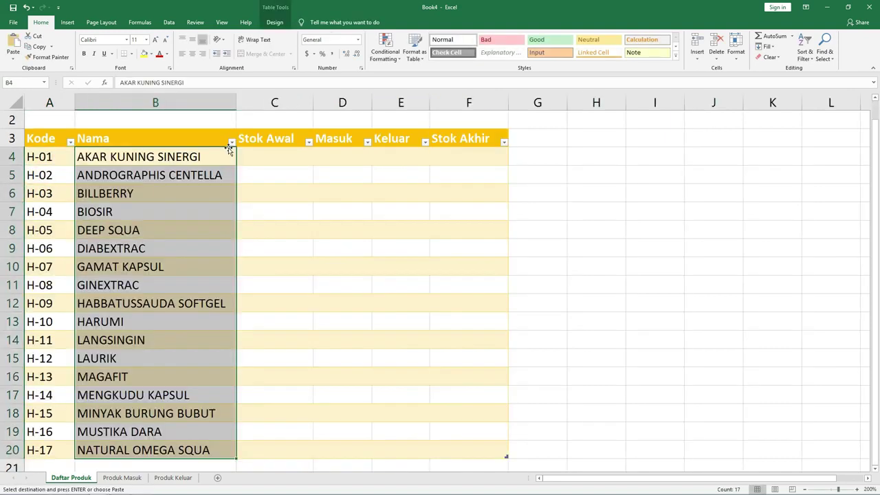
pyautogui.moveTo(235, 102)
pyautogui.mouseDown()
pyautogui.moveTo(129, 102)
pyautogui.moveTo(236, 103)
pyautogui.mouseUp()
pyautogui.scroll(-1, 163, 263)
pyautogui.scroll(1, 130, 130)
# - Enter a Stok Awal of 250 for the first product and fill it down to all products in C4:C20
pyautogui.click(284, 159)
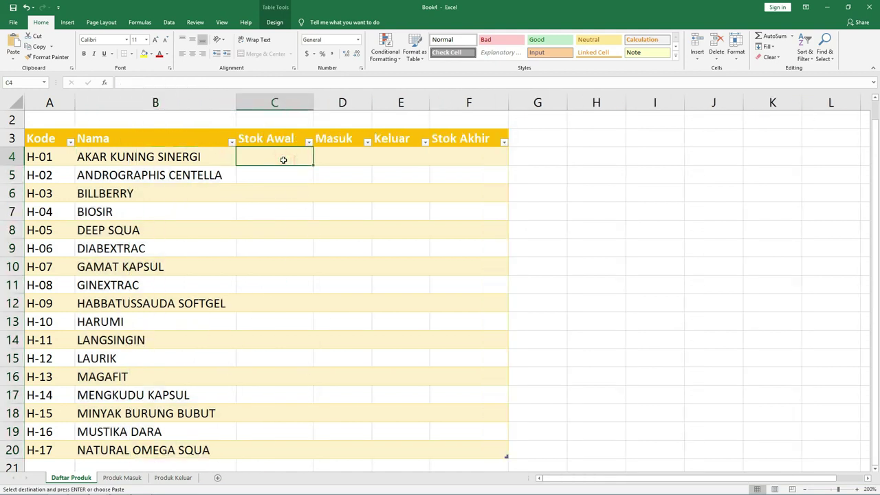
pyautogui.write('250')
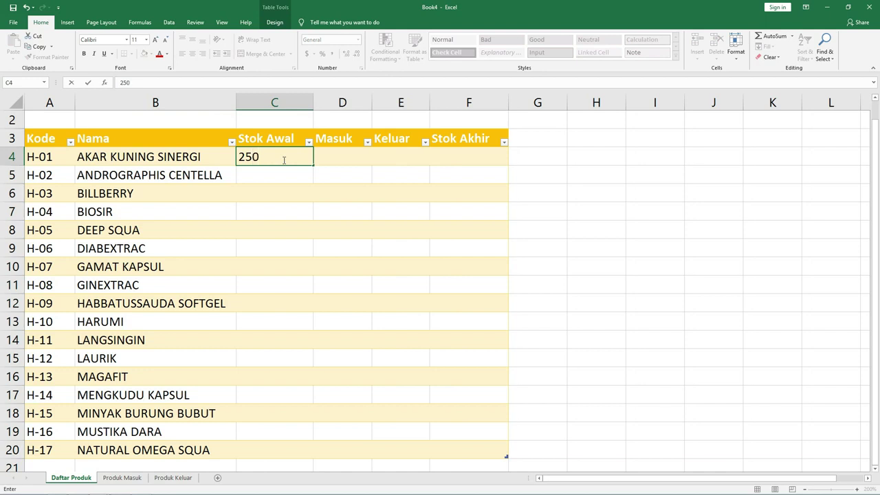
pyautogui.press('Return')
pyautogui.click(283, 159)
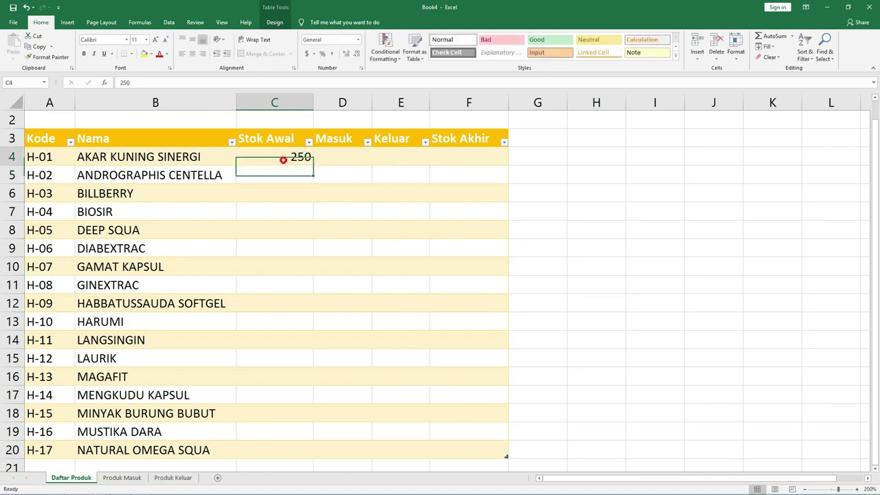
pyautogui.doubleClick(312, 166)
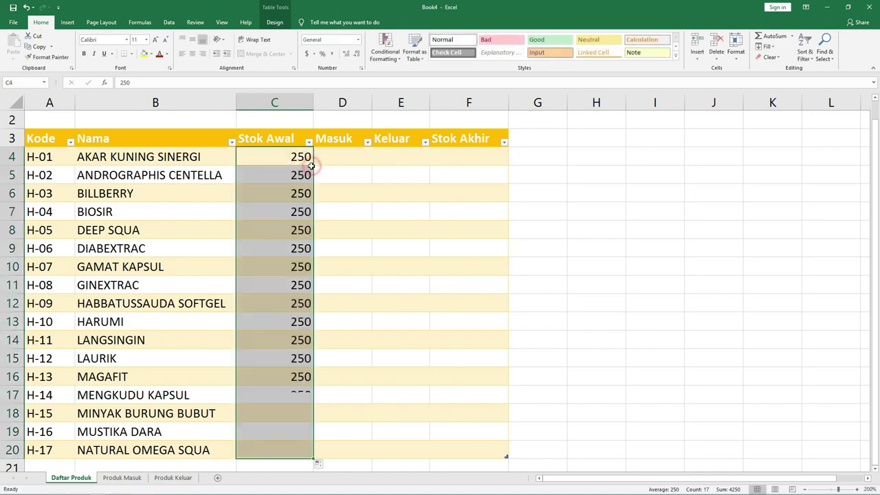
pyautogui.click(342, 138)
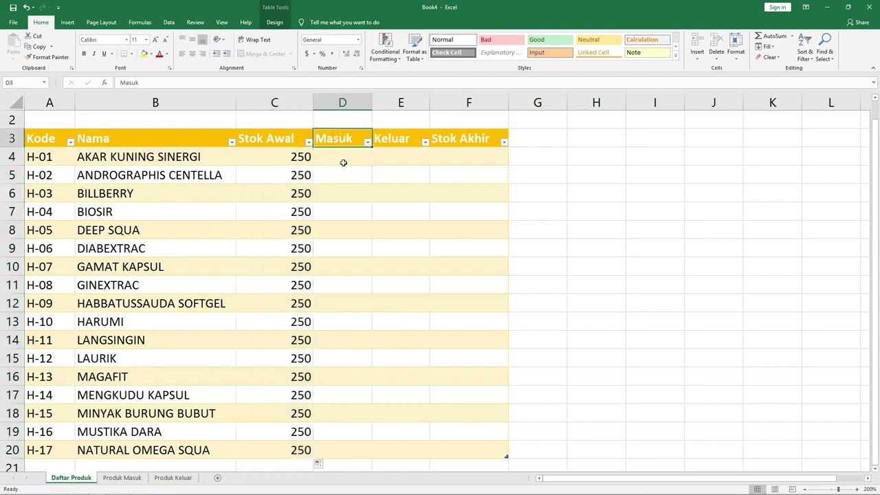
pyautogui.click(343, 160)
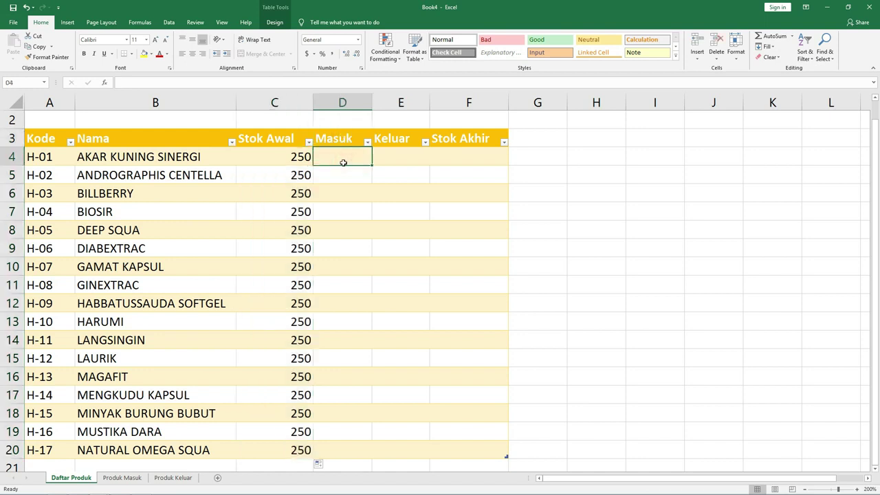
# - On the Produk Masuk sheet, enter the title Daftar Produk Masuk in A1 and merge and center it across A1:F1
pyautogui.click(124, 478)
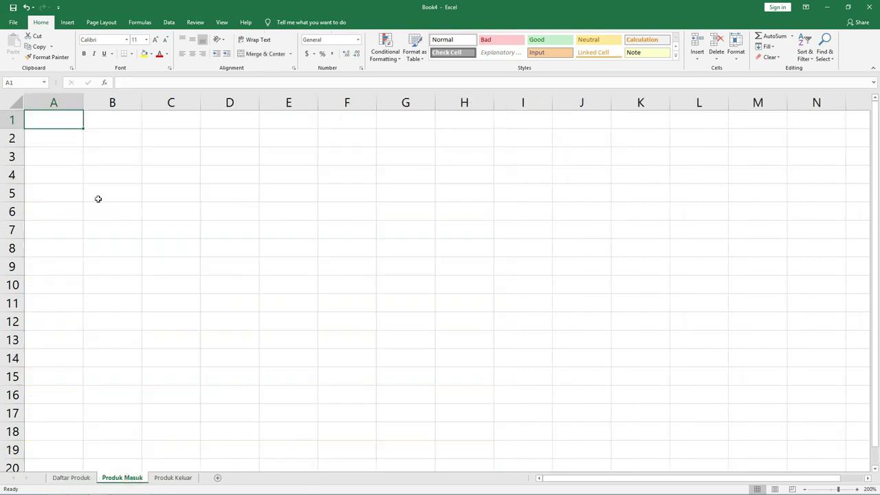
pyautogui.write('Dafatar Produk Masuk')
pyautogui.press('Return')
pyautogui.doubleClick(46, 120)
pyautogui.press('BackSpace')
pyautogui.press('Return')
pyautogui.moveTo(41, 120); pyautogui.dragTo(346, 120)
pyautogui.click(266, 53)
pyautogui.click(70, 158)
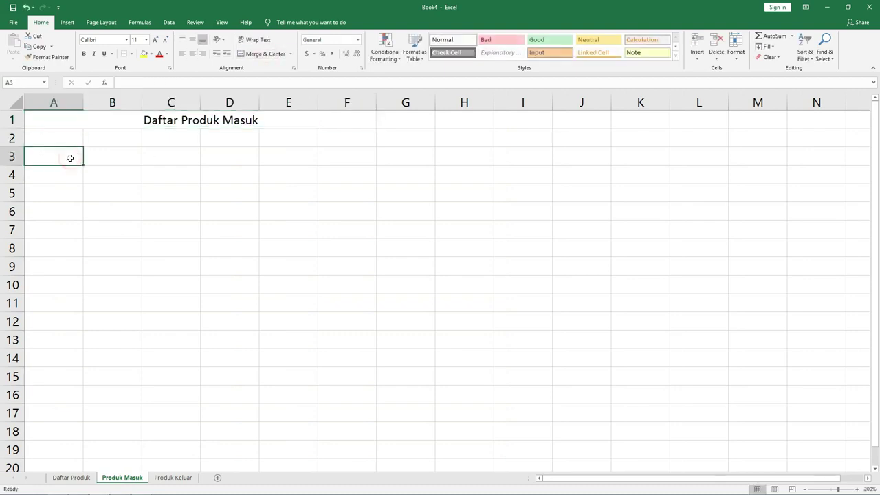
# - Enter the headers Tanggal, Kode Barang, Nama and Jumlah Masuk in A3:D3
pyautogui.write('Tanggal')
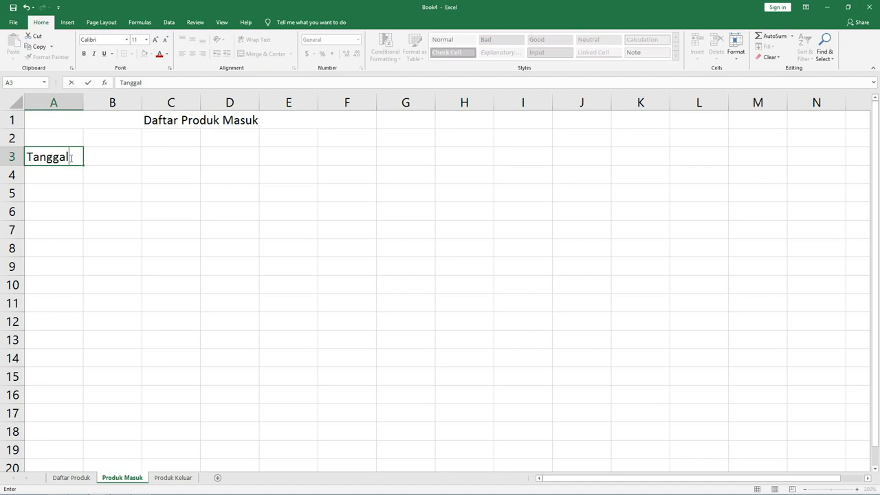
pyautogui.press('Tab')
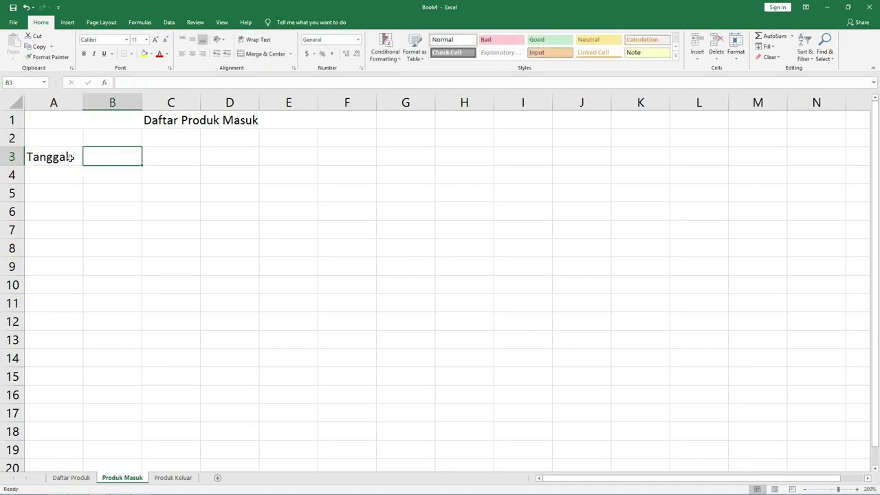
pyautogui.write('Kode Barang')
pyautogui.press('Tab')
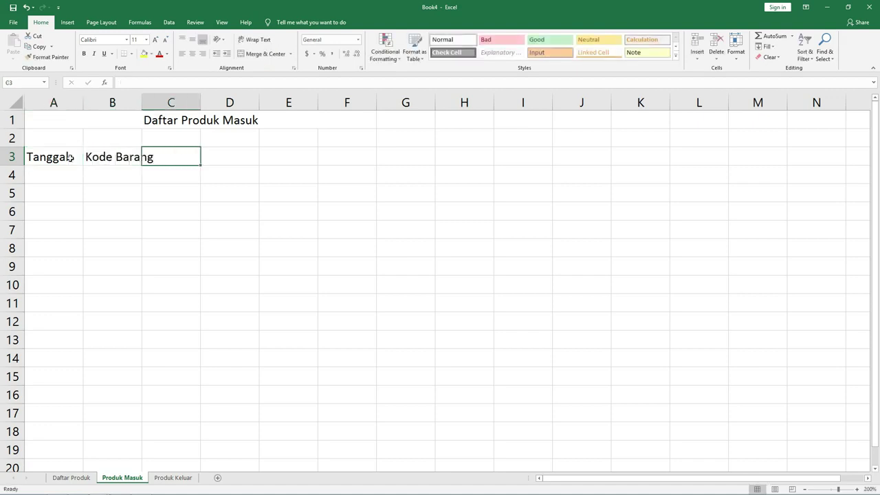
pyautogui.write('Nama')
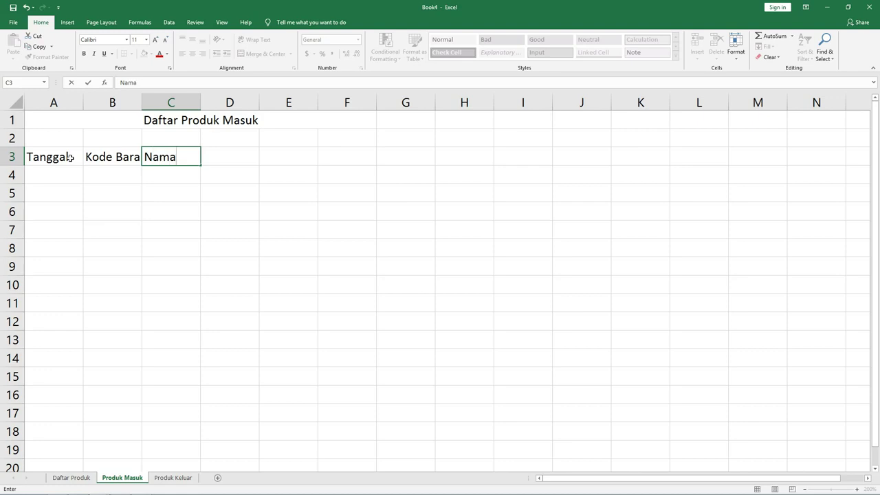
pyautogui.press('Tab')
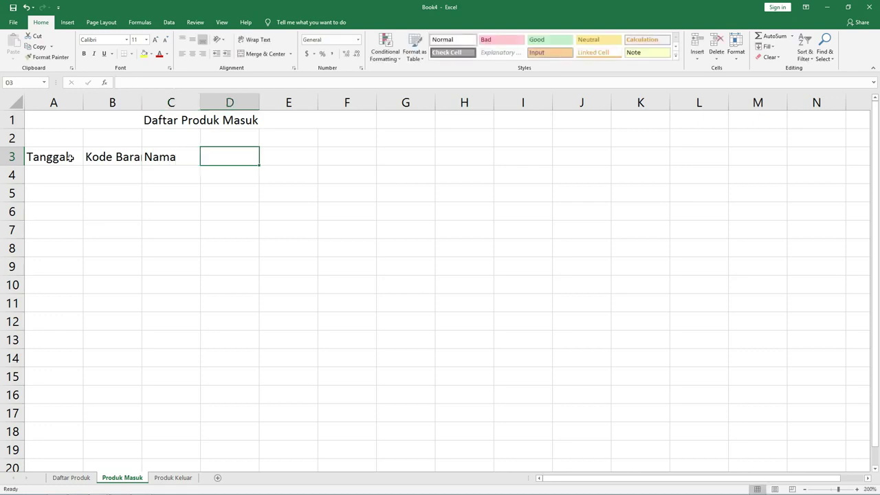
pyautogui.write('Jumlah Masuk')
pyautogui.press('Return')
# - Format A3:D3 as a yellow medium-style table with headers and fit the Jumlah Masuk column's width to its header
pyautogui.moveTo(55, 158); pyautogui.dragTo(233, 158)
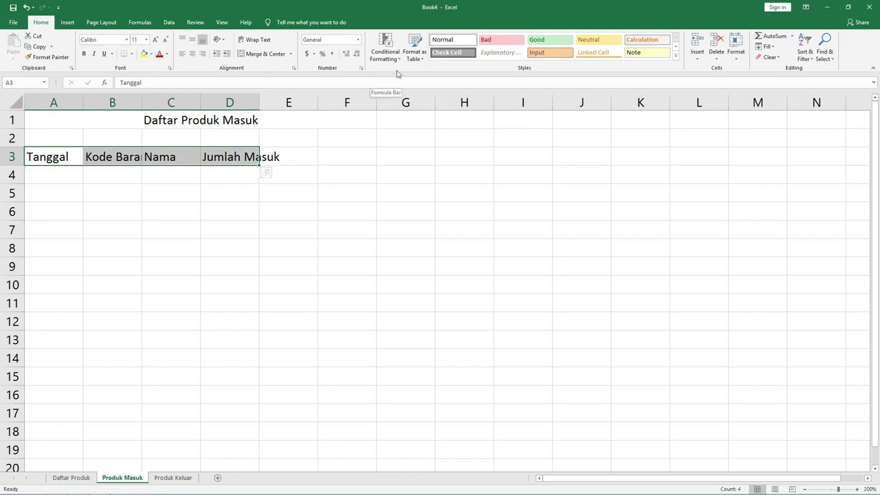
pyautogui.click(424, 60)
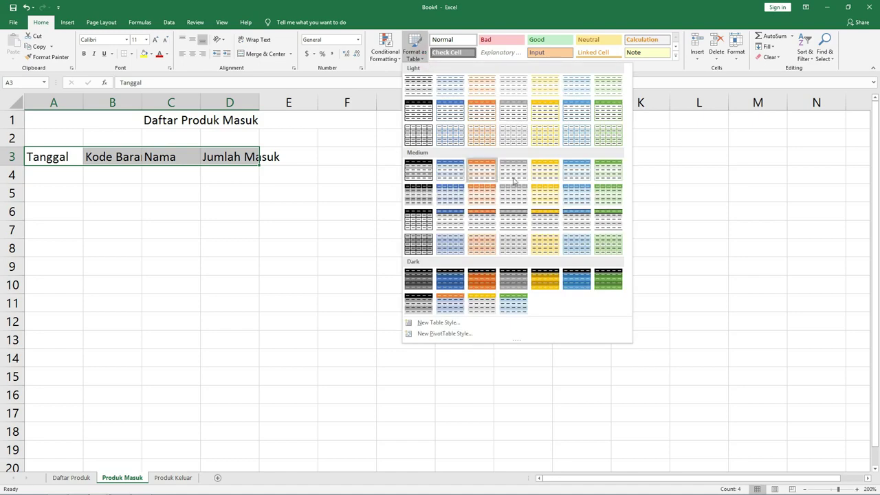
pyautogui.click(542, 173)
pyautogui.click(436, 176)
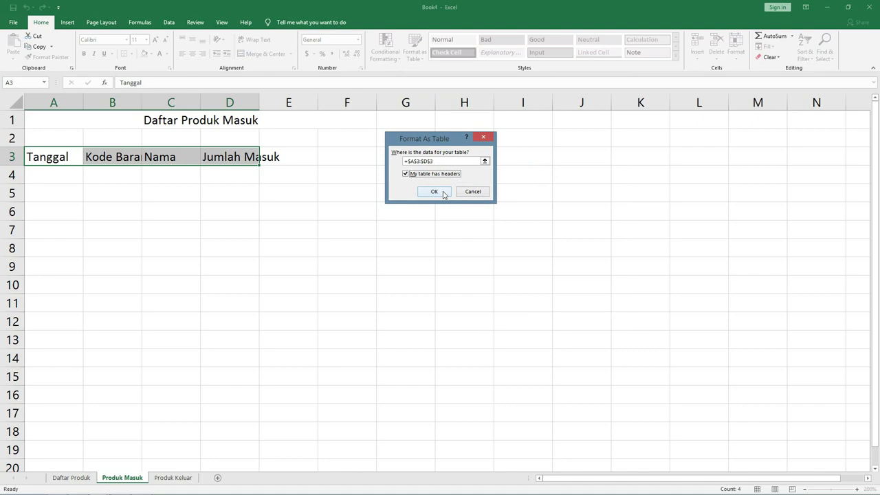
pyautogui.click(434, 191)
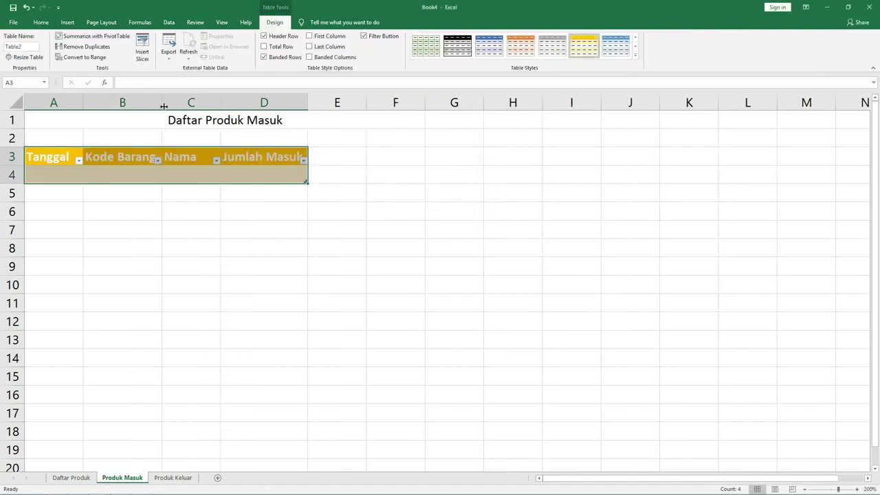
pyautogui.doubleClick(309, 102)
# - Enter the date 08-01 in the first Tanggal cell, A4
pyautogui.click(42, 175)
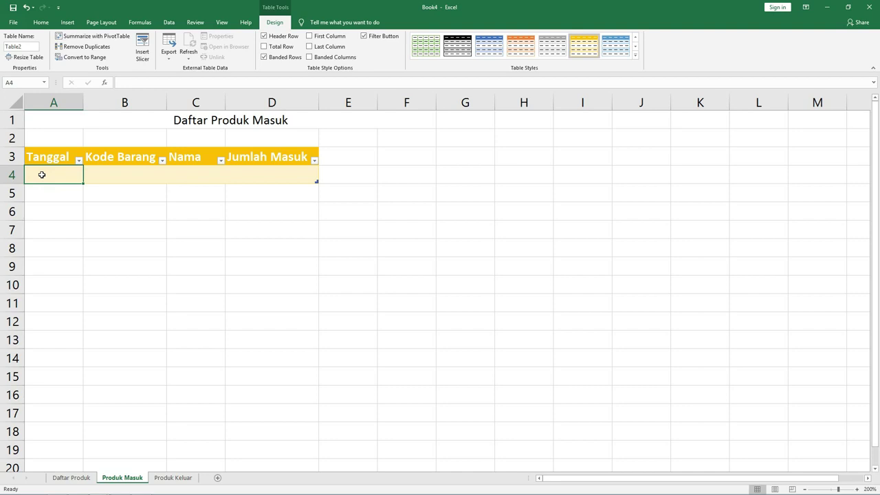
pyautogui.write('08-01')
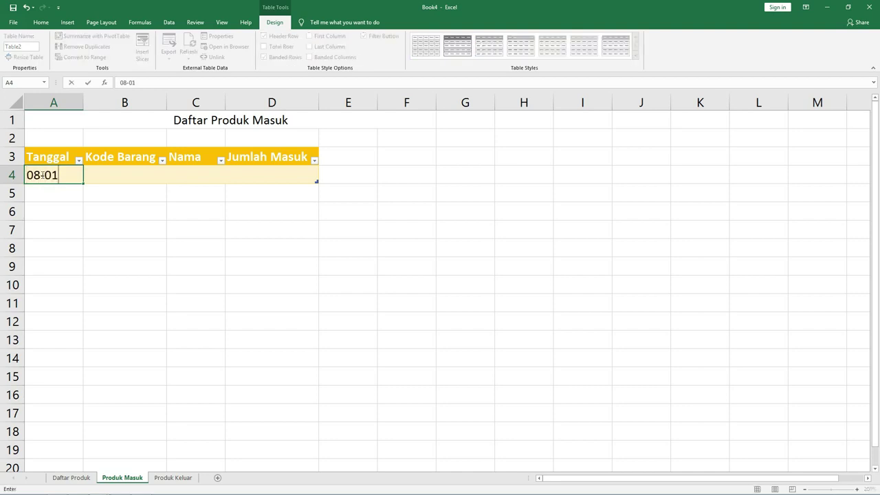
pyautogui.click(114, 173)
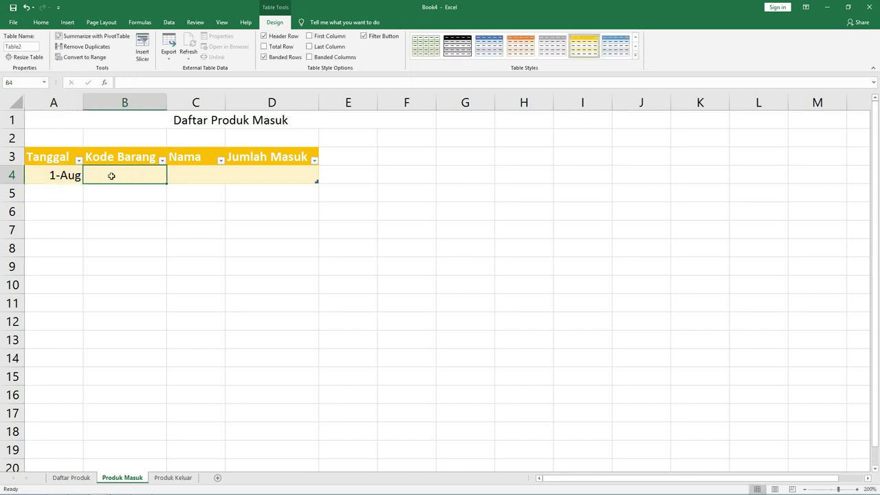
pyautogui.click(185, 173)
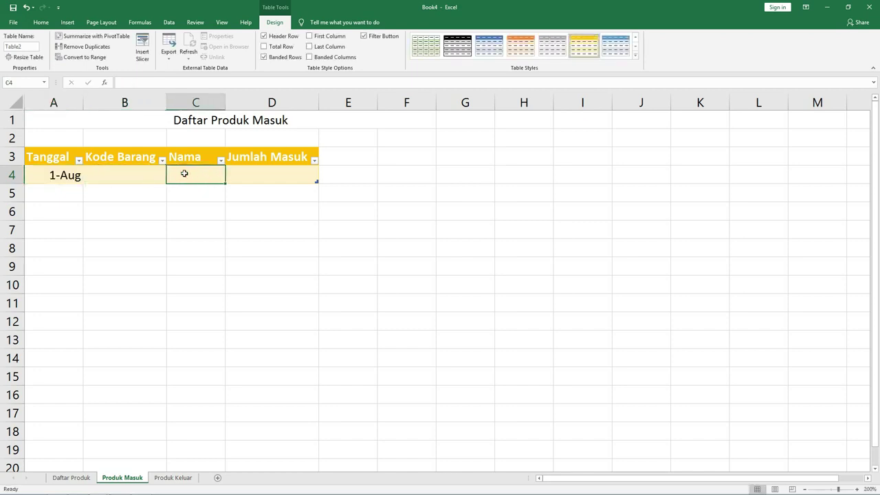
pyautogui.click(132, 175)
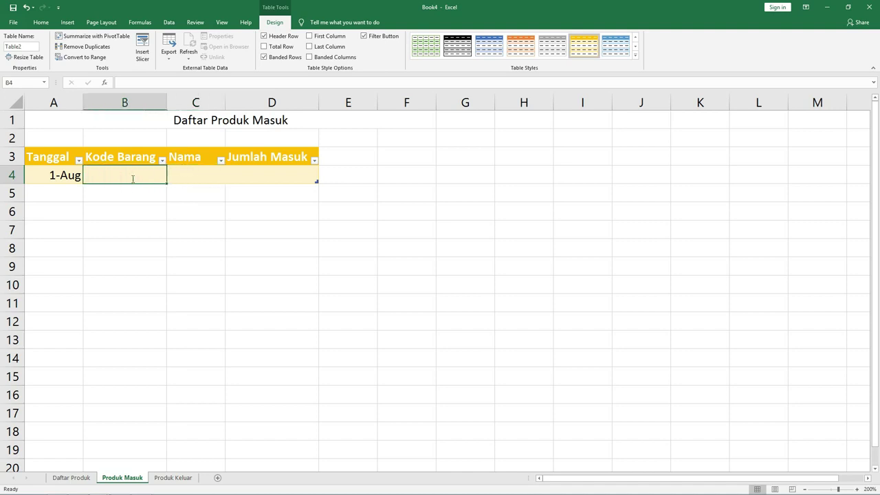
pyautogui.write('H-o1')
pyautogui.press('BackSpace')
pyautogui.press('BackSpace')
pyautogui.write('01')
pyautogui.press('Return')
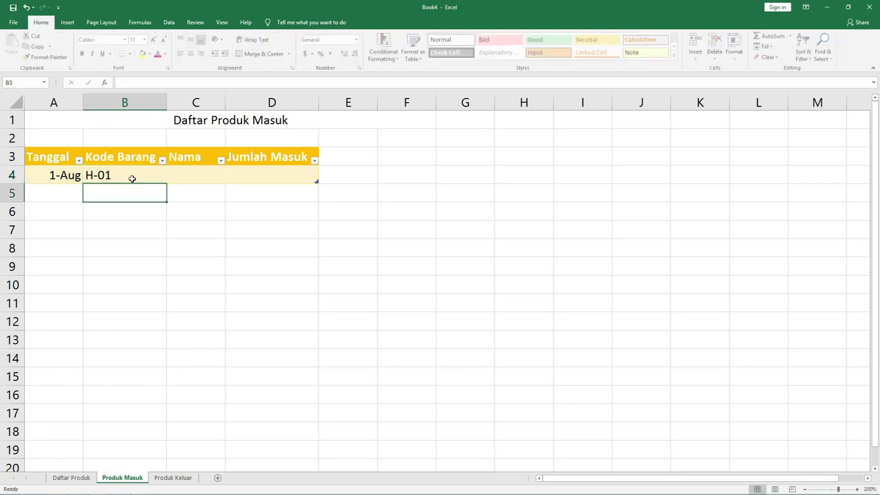
pyautogui.click(184, 175)
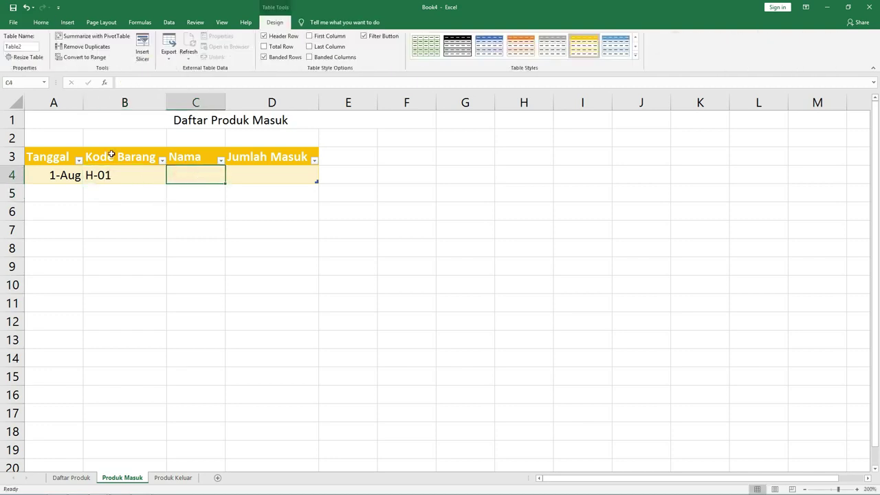
pyautogui.click(122, 177)
pyautogui.press('Delete')
# - In C4, enter a VLOOKUP of the row's Kode Barang in the Daftar Produk range Table1[[Kode]:[Nama]], returning column 2
pyautogui.click(184, 180)
pyautogui.write('=v')
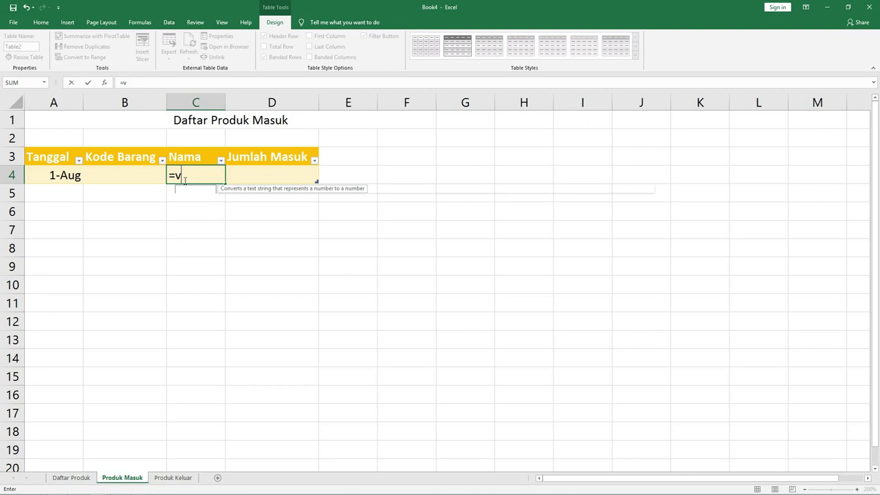
pyautogui.write('lookup')
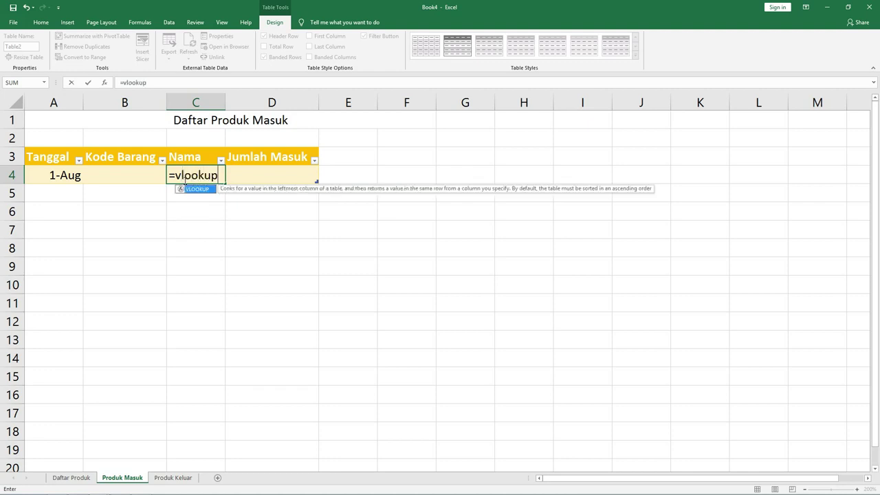
pyautogui.write('(')
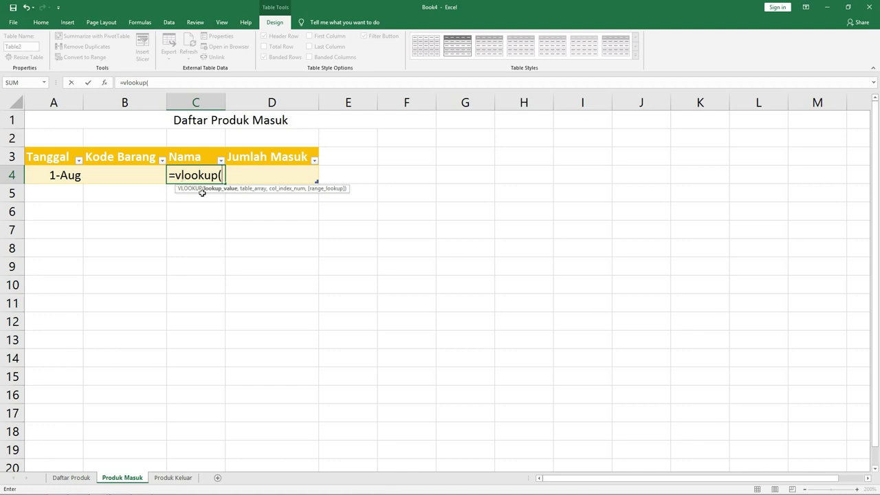
pyautogui.click(125, 171)
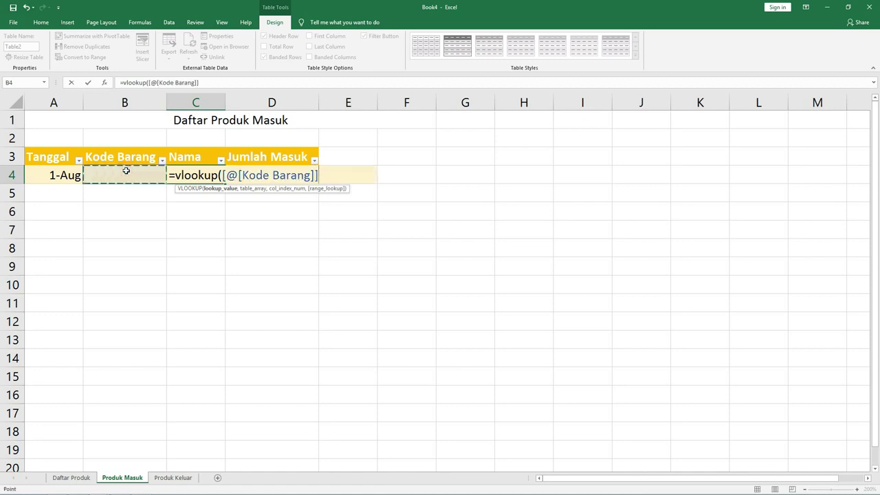
pyautogui.write(',')
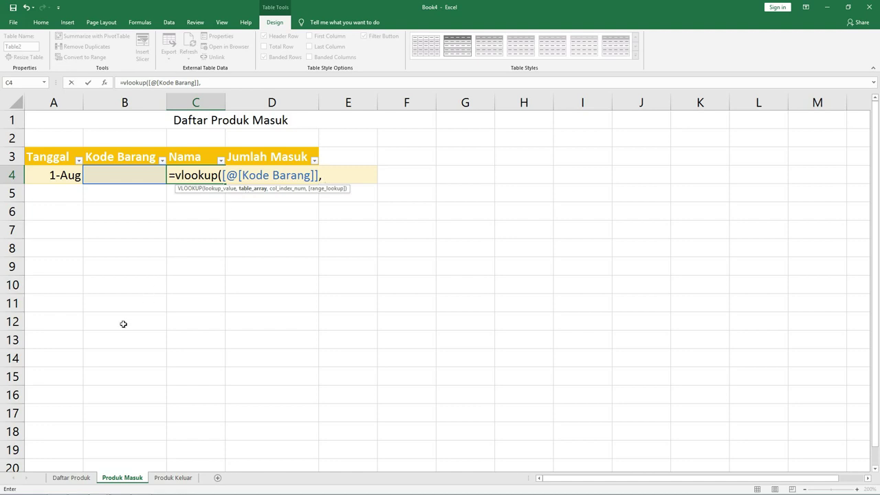
pyautogui.click(68, 478)
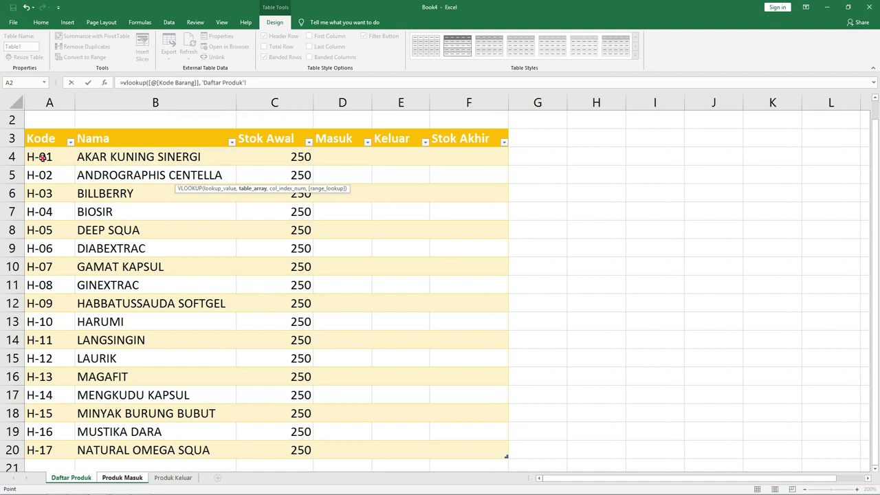
pyautogui.moveTo(42, 156); pyautogui.dragTo(98, 450)
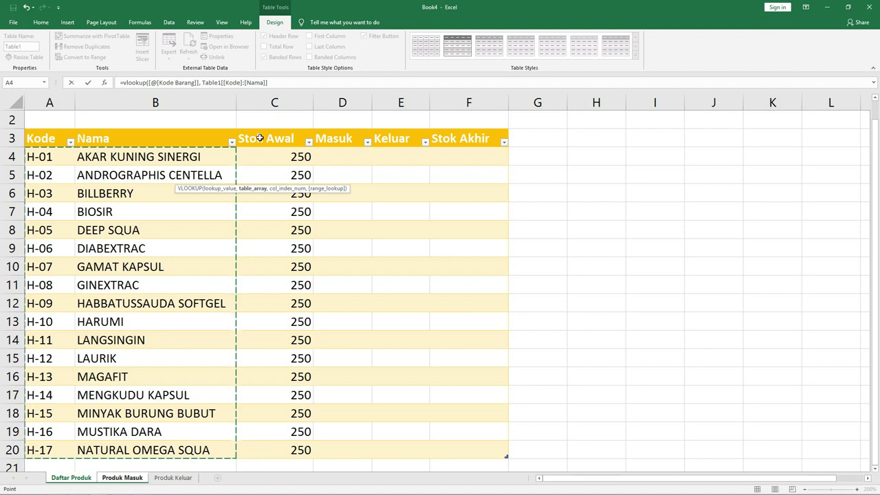
pyautogui.write(',')
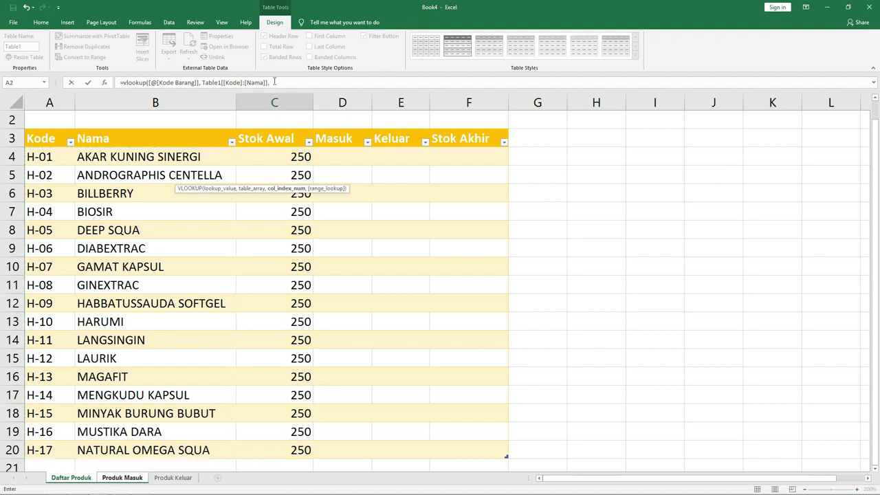
pyautogui.moveTo(270, 81); pyautogui.dragTo(121, 80)
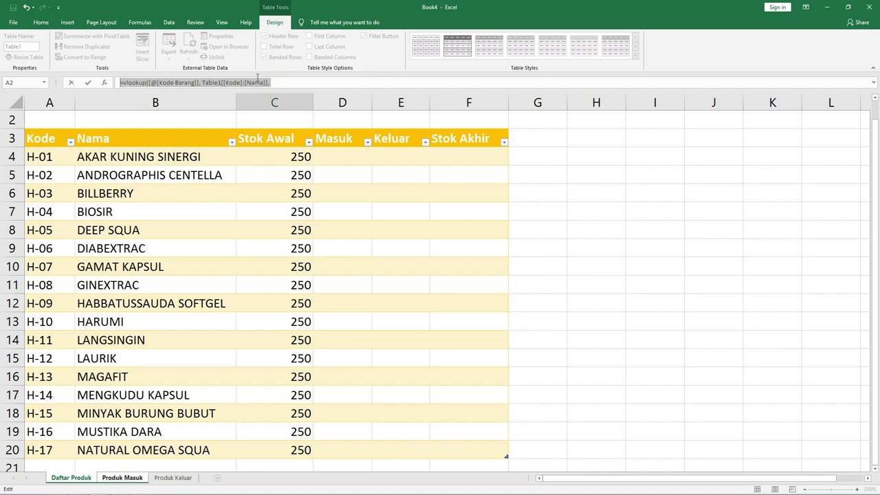
pyautogui.click(277, 82)
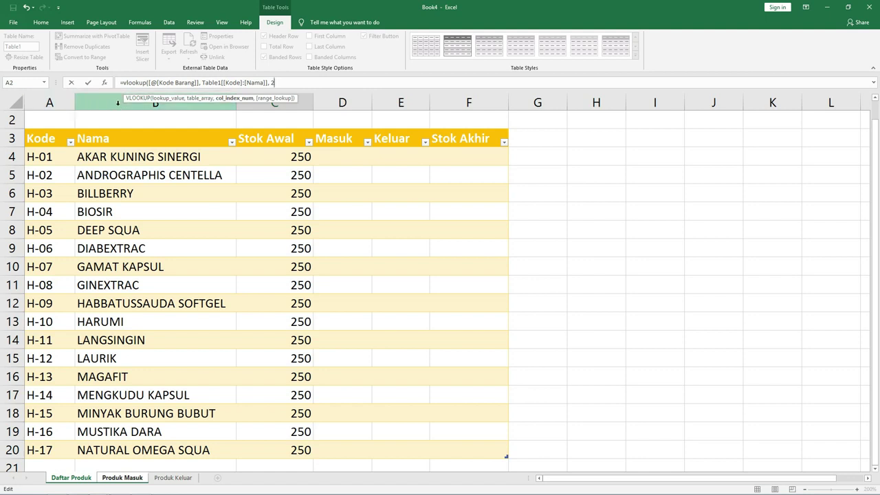
pyautogui.write(')')
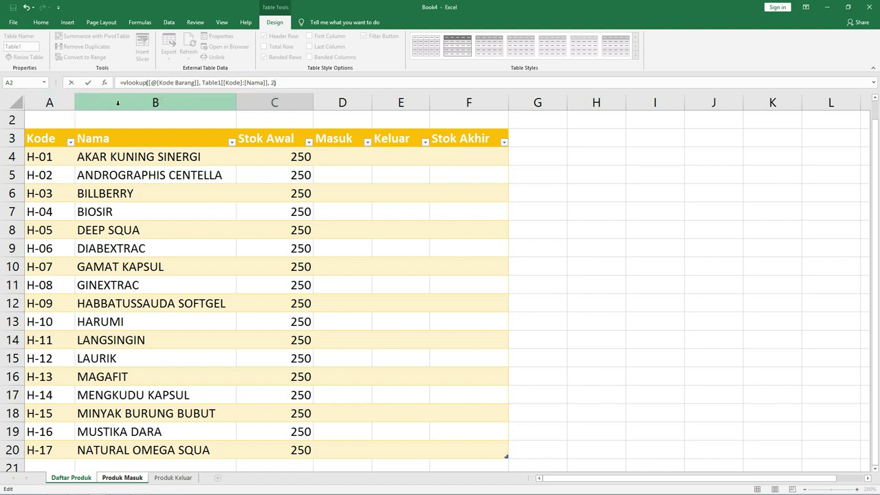
pyautogui.press('Return')
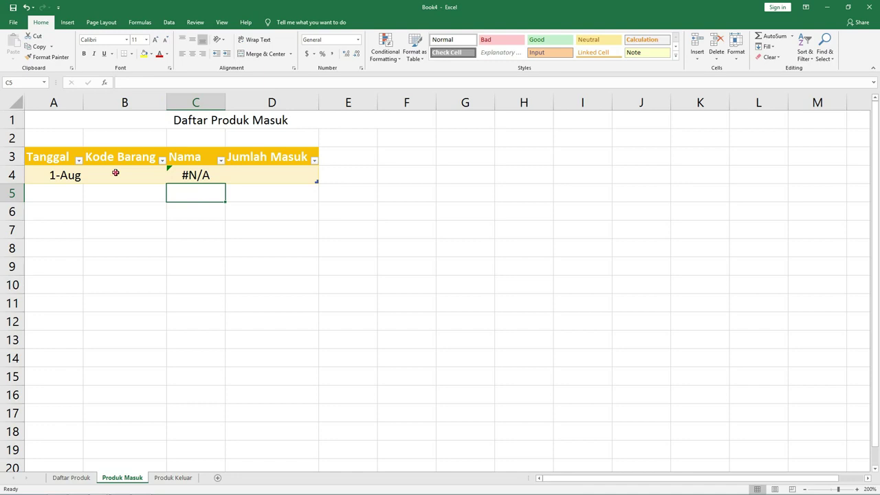
# - Enter the product code H-05 in B4 and widen the Nama column to fit the product name in C4
pyautogui.click(116, 173)
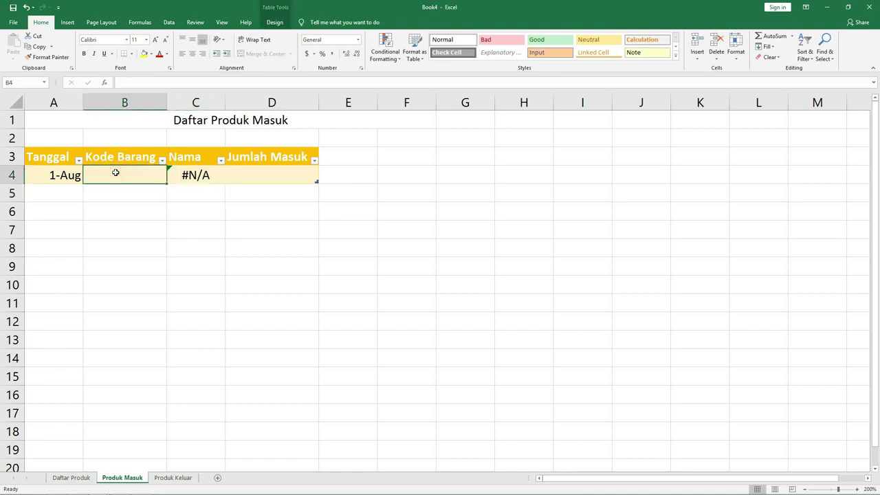
pyautogui.write('H-05')
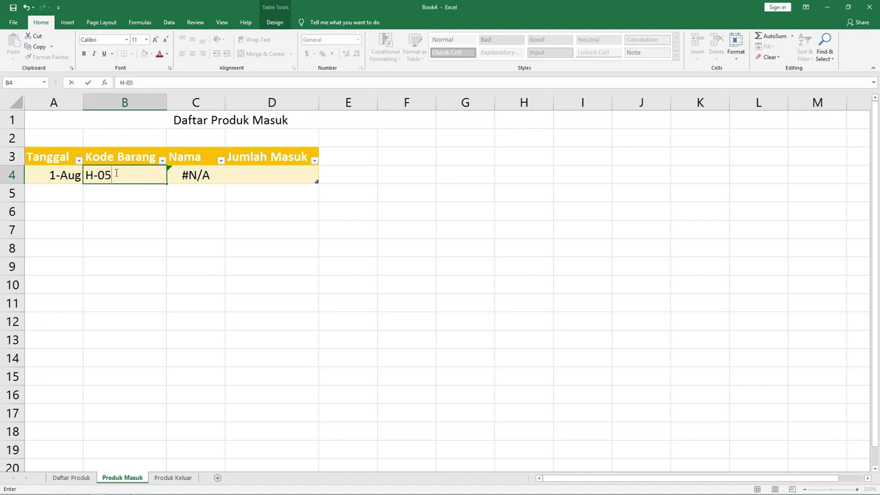
pyautogui.press('Return')
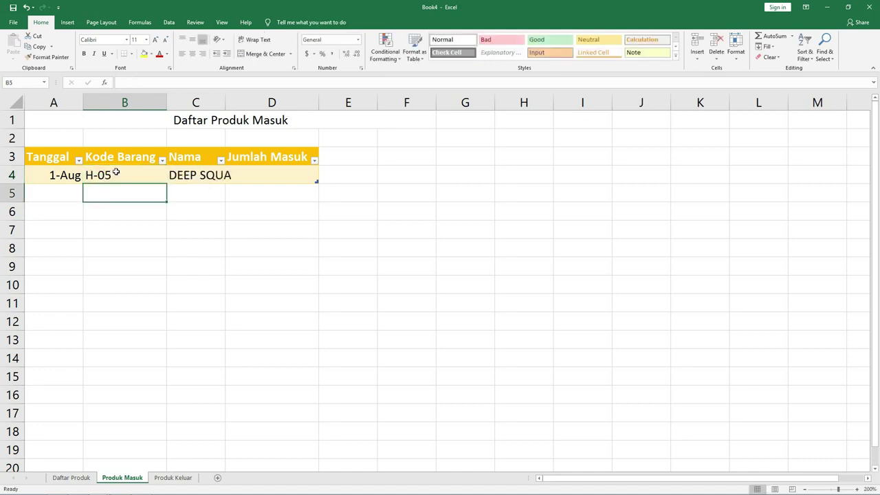
pyautogui.click(181, 178)
pyautogui.click(126, 187)
pyautogui.moveTo(225, 102); pyautogui.dragTo(236, 105)
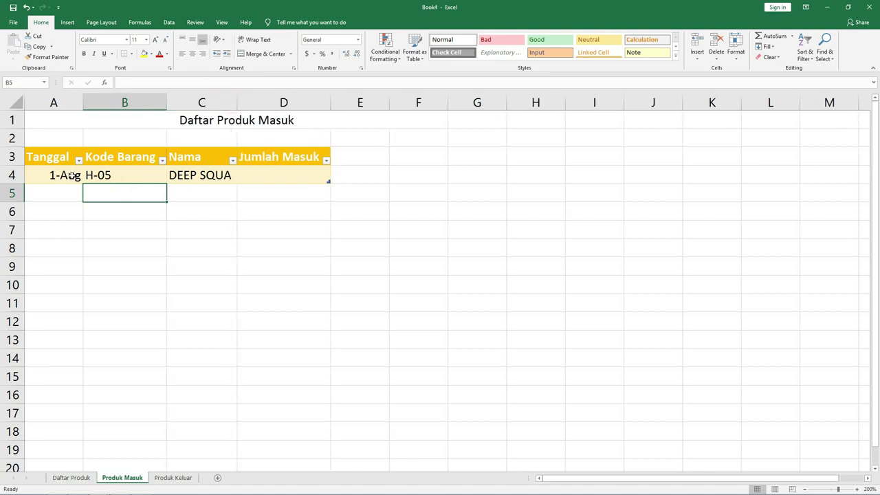
# - Fill the Tanggal dates down from A4 to A12, covering 1-Aug to 9-Aug
pyautogui.moveTo(73, 177); pyautogui.dragTo(81, 219)
pyautogui.moveTo(117, 175); pyautogui.dragTo(117, 228)
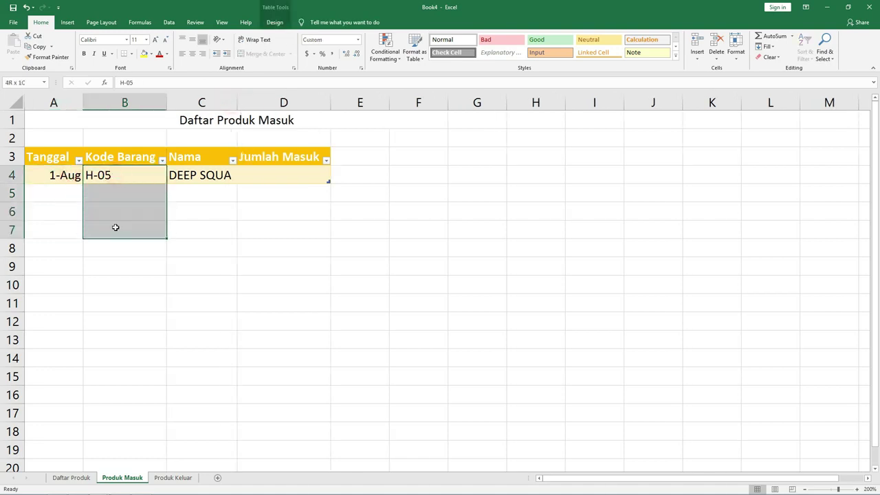
pyautogui.click(69, 176)
pyautogui.moveTo(82, 182); pyautogui.dragTo(76, 324)
# - Enter the product codes H-01, H-04, H-09, H-10, H-12, H-03, H-14 and H-17 in B5:B12
pyautogui.click(131, 194)
pyautogui.write('H-01')
pyautogui.press('Return')
pyautogui.write('H-04')
pyautogui.press('Return')
pyautogui.write('H-09')
pyautogui.press('Return')
pyautogui.write('H-10')
pyautogui.press('BackSpace')
pyautogui.write('10')
pyautogui.press('Return')
pyautogui.write('H-12')
pyautogui.press('Return')
pyautogui.write('H-03')
pyautogui.press('Return')
pyautogui.doubleClick(103, 284)
pyautogui.write('0')
pyautogui.press('Return')
pyautogui.write('H-14')
pyautogui.press('Return')
pyautogui.write('H-17')
# - Widen the Nama column to fit its longest product name, HABBATUSSAUDA SOFTGEL
pyautogui.click(186, 156)
pyautogui.moveTo(237, 102); pyautogui.dragTo(321, 110)
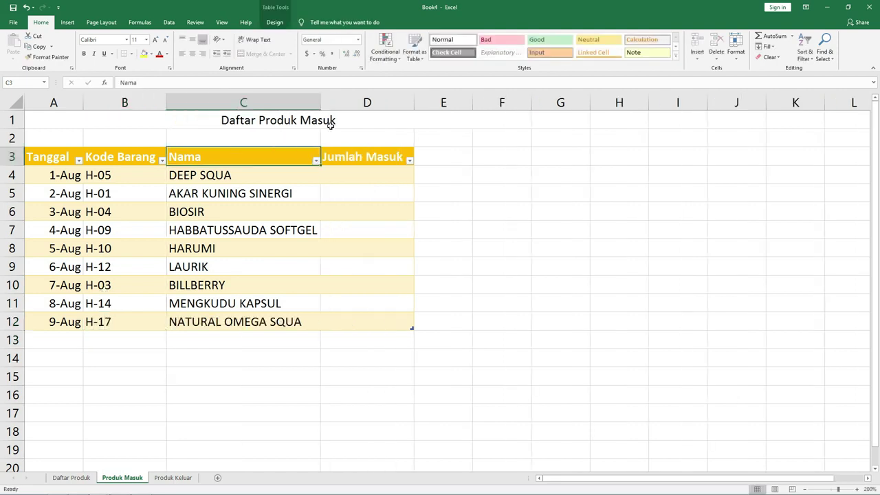
pyautogui.click(369, 174)
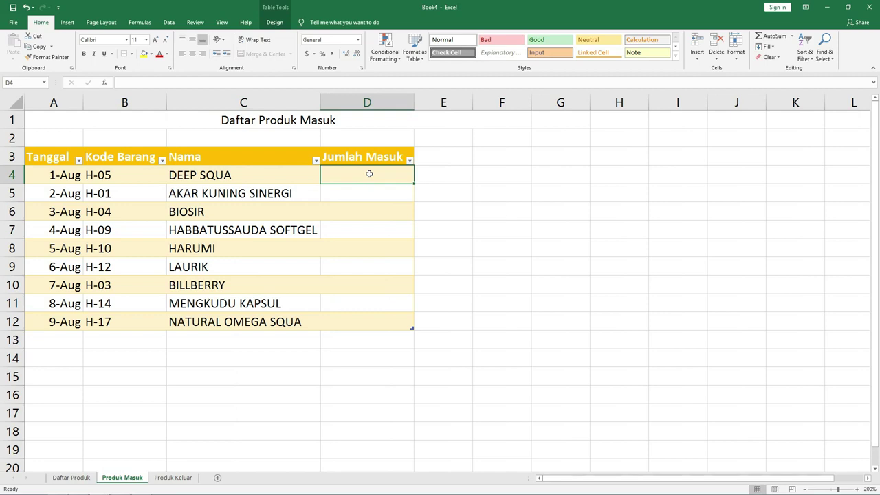
# - Enter the Jumlah Masuk quantities 23, 12, 56, 45, 34, 21, 32, 34 and 81 in D4:D12
pyautogui.write('23 12 56 45 34 21 32 34 81')
pyautogui.press('Return')
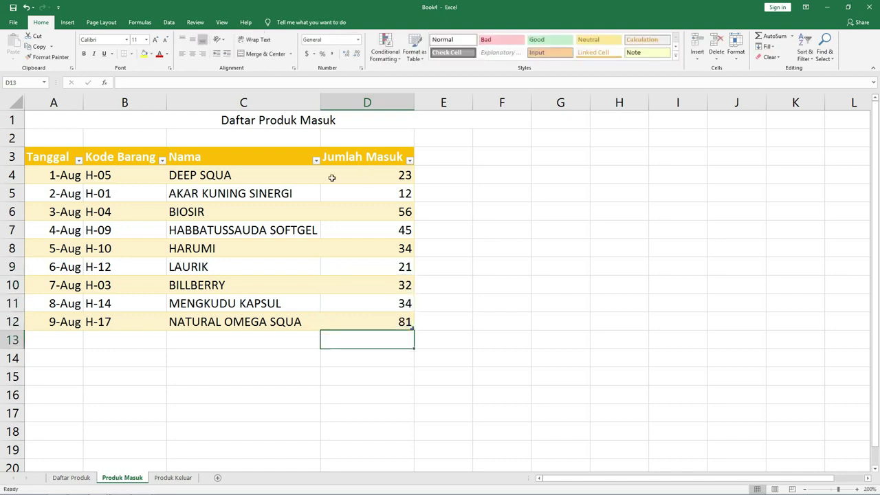
pyautogui.moveTo(51, 118); pyautogui.dragTo(356, 326)
pyautogui.click(323, 344)
# - Open the Produk Keluar sheet and set its zoom to 200%
pyautogui.click(180, 479)
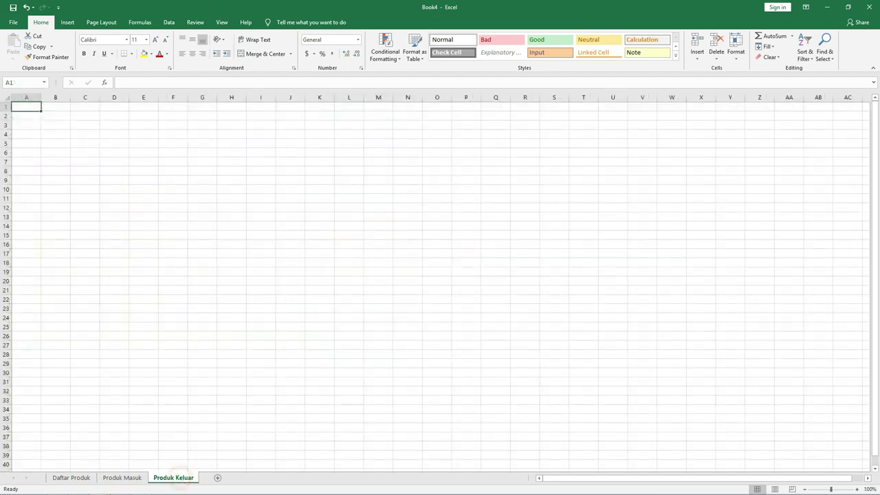
pyautogui.click(870, 489)
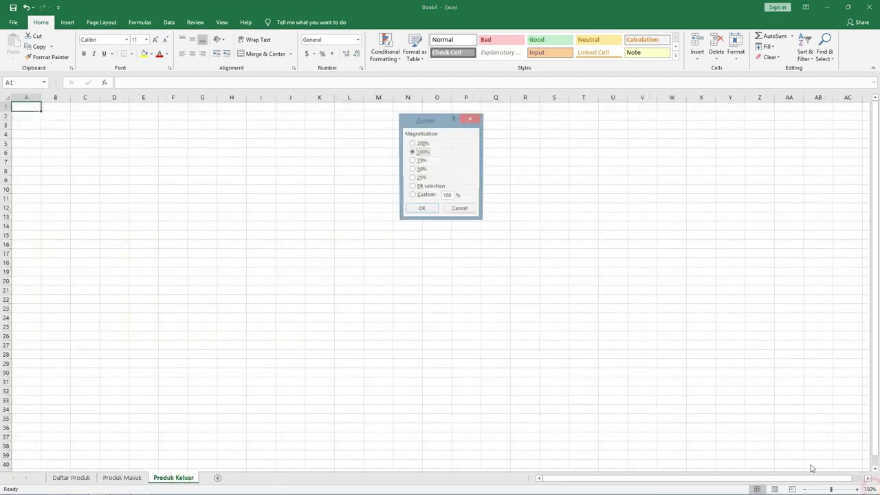
pyautogui.click(421, 143)
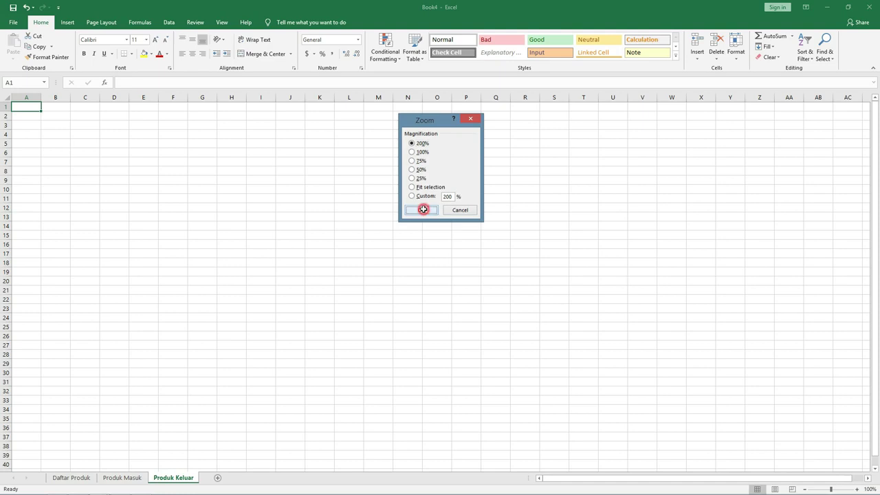
pyautogui.click(421, 209)
# - Copy the Produk Masuk title into A1 of Produk Keluar, reworded as Daftar Produk Keluar, and merge and center it across A1:F1
pyautogui.click(123, 479)
pyautogui.click(371, 159)
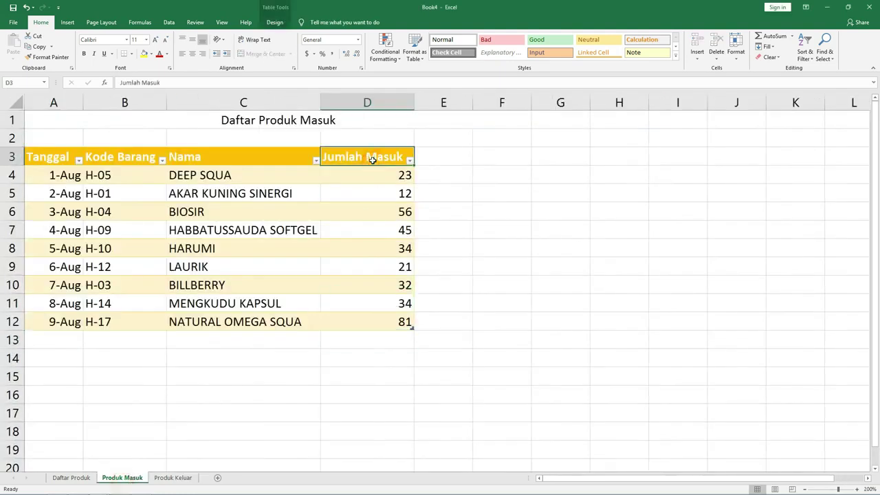
pyautogui.click(216, 119)
pyautogui.hotkey('ctrl', 'c')
pyautogui.click(173, 477)
pyautogui.rightClick(78, 119)
pyautogui.click(73, 153)
pyautogui.doubleClick(123, 121)
pyautogui.write('Keluar')
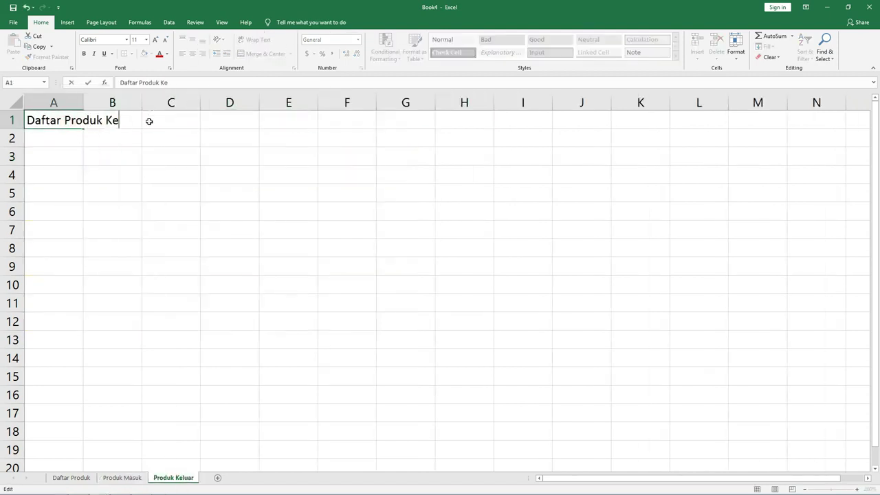
pyautogui.moveTo(68, 122); pyautogui.dragTo(365, 122)
pyautogui.click(262, 53)
# - Enter the column headers Tanggal, Kode, Nama and Jumlah Keluar in A3:D3 of the Produk Keluar sheet
pyautogui.click(59, 156)
pyautogui.write('Tanggal')
pyautogui.press('Tab')
pyautogui.write('Nama')
pyautogui.press('Tab')
pyautogui.write('Juml')
pyautogui.press('BackSpace')
pyautogui.press('BackSpace')
pyautogui.press('BackSpace')
pyautogui.press('BackSpace')
pyautogui.hotkey('shift', 'Tab')
pyautogui.press('BackSpace')
pyautogui.write('Kode')
pyautogui.press('Return')
pyautogui.press('Up')
pyautogui.press('Right')
pyautogui.write('Nama')
pyautogui.press('Tab')
pyautogui.write('Jumlah Keluar')
pyautogui.press('Return')
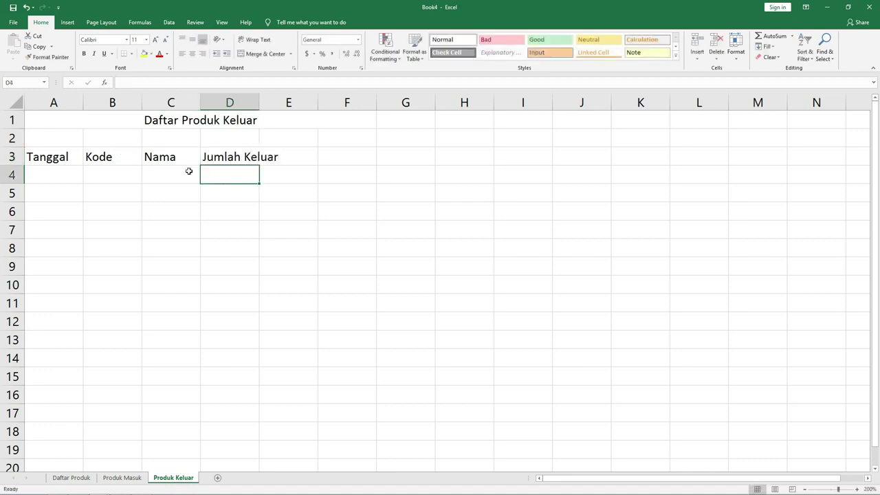
# - Format A3:D3 as a gold medium-style table with headers and widen column D to fit the Jumlah Keluar header
pyautogui.moveTo(41, 156); pyautogui.dragTo(239, 158)
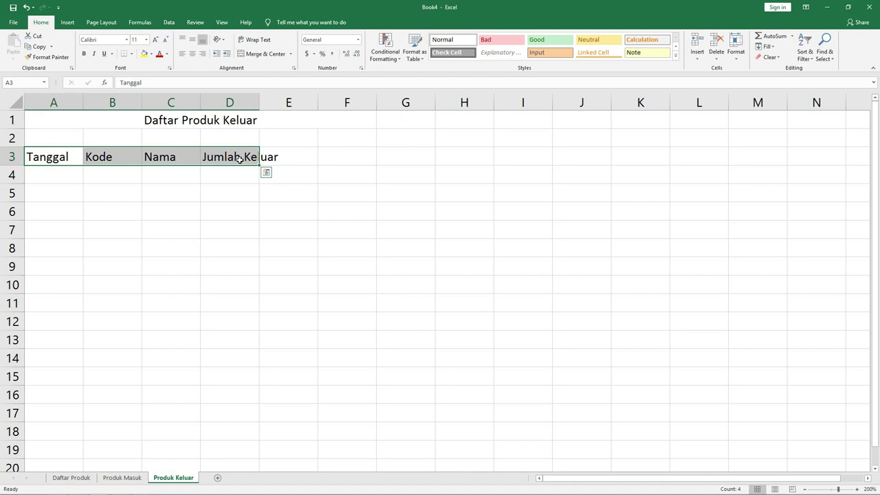
pyautogui.click(414, 48)
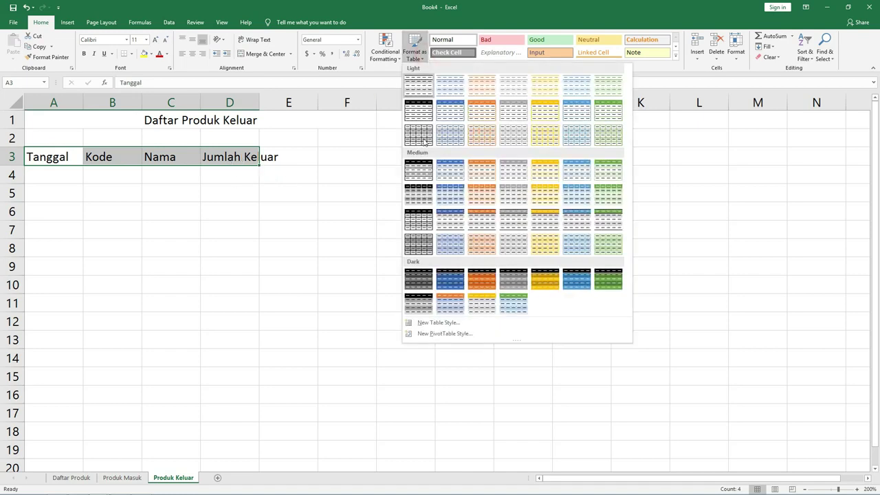
pyautogui.click(544, 170)
pyautogui.click(422, 175)
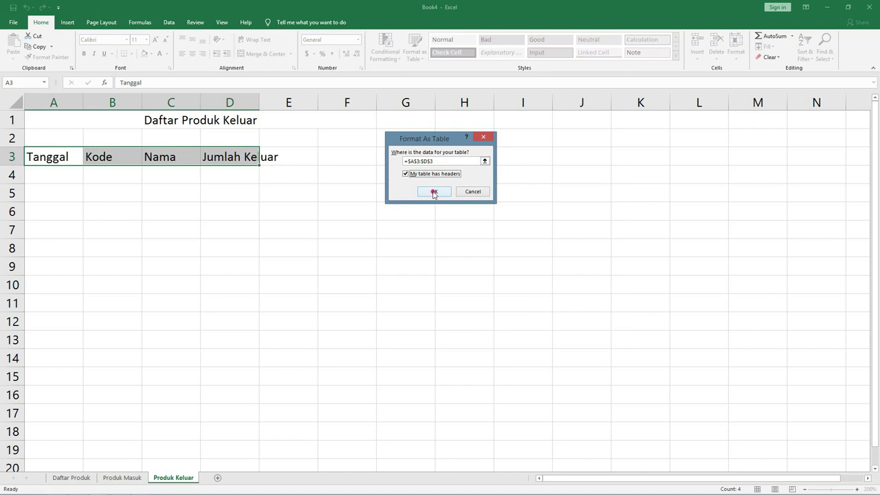
pyautogui.click(434, 192)
pyautogui.click(58, 172)
pyautogui.moveTo(259, 103); pyautogui.dragTo(291, 103)
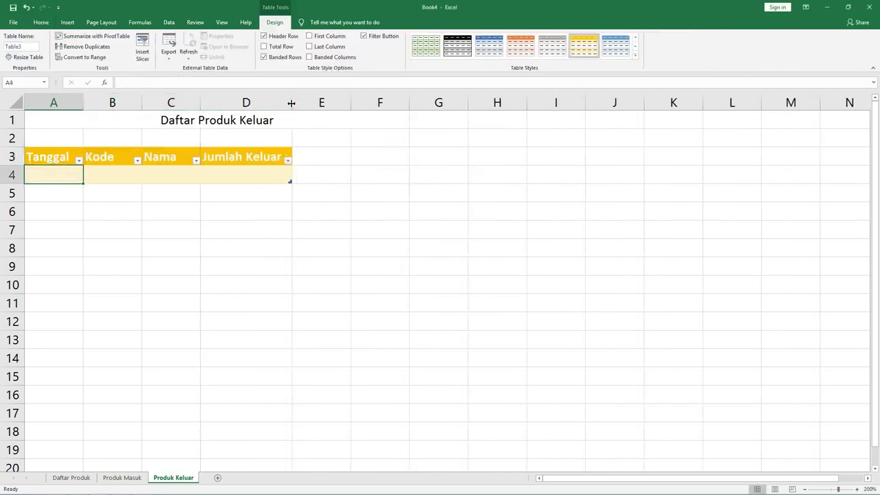
pyautogui.click(159, 178)
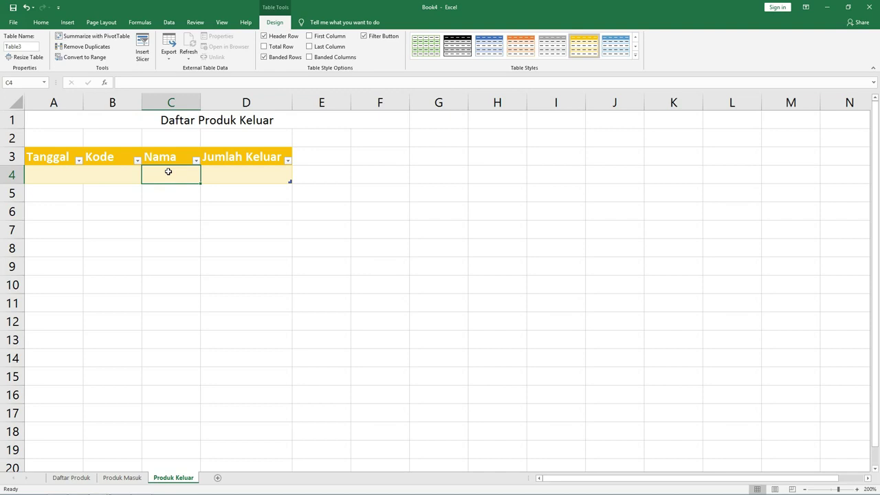
pyautogui.write('=')
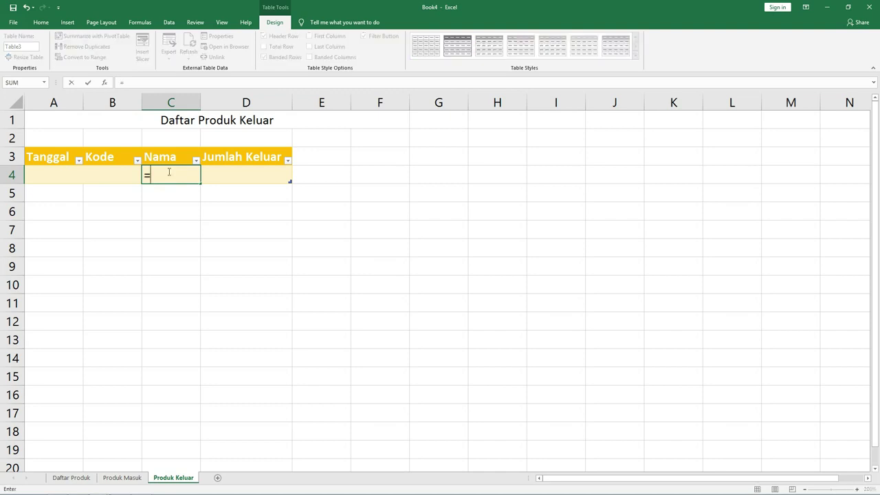
pyautogui.write('vlook')
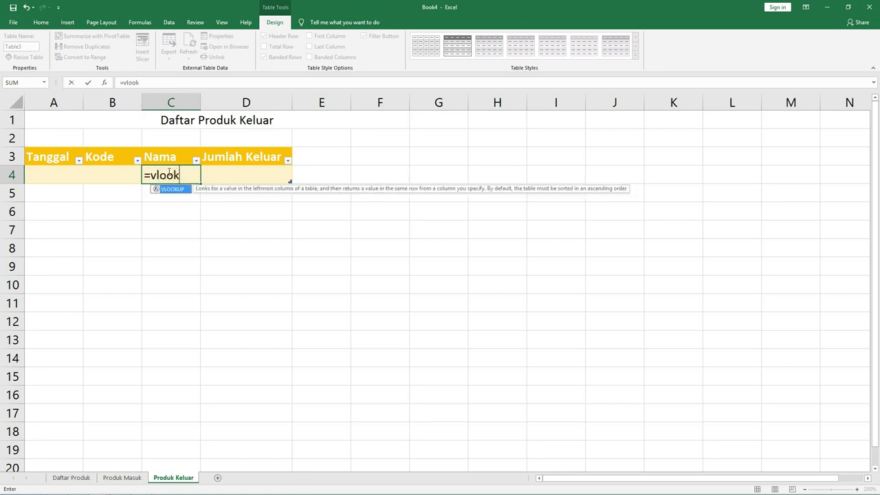
pyautogui.write('up(')
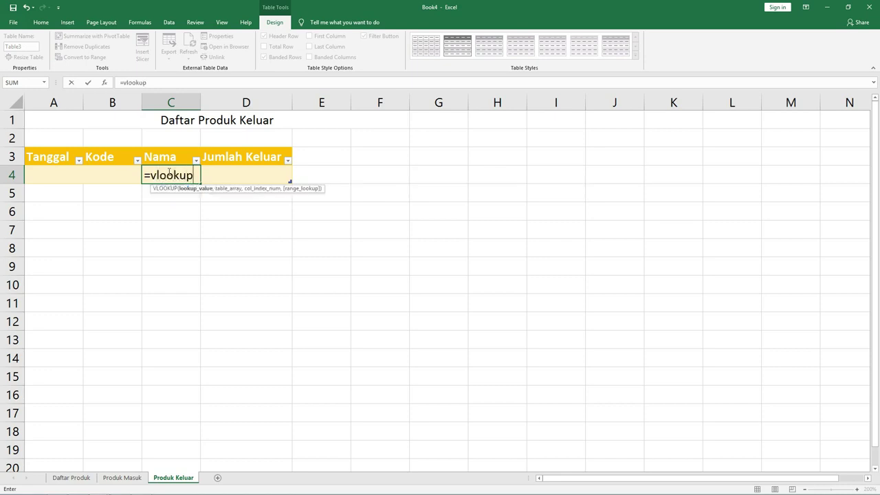
pyautogui.click(106, 171)
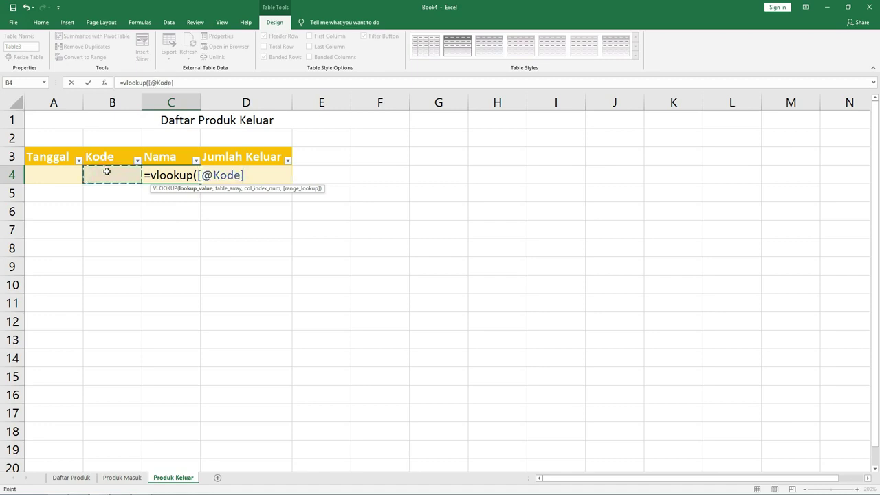
pyautogui.write(',')
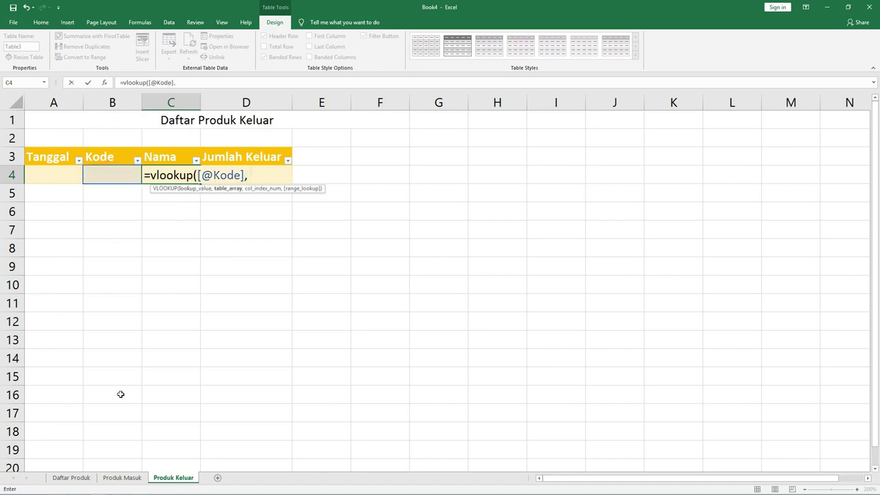
pyautogui.click(65, 476)
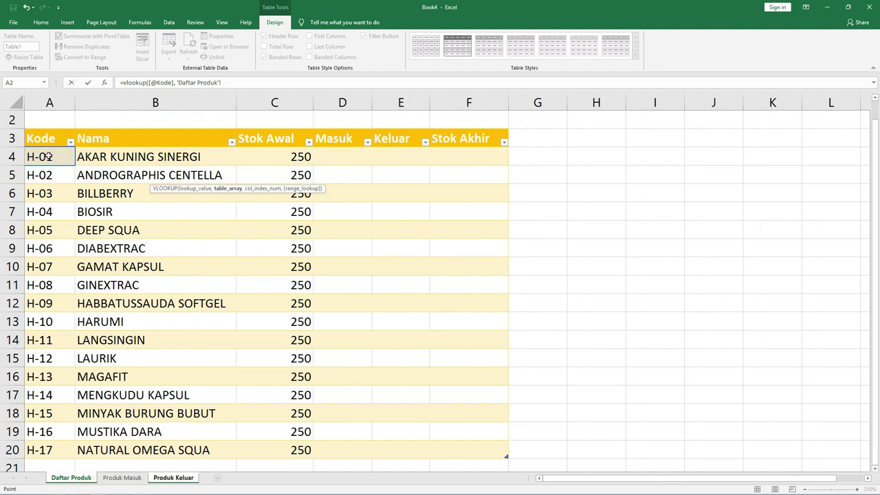
pyautogui.moveTo(49, 156); pyautogui.dragTo(137, 450)
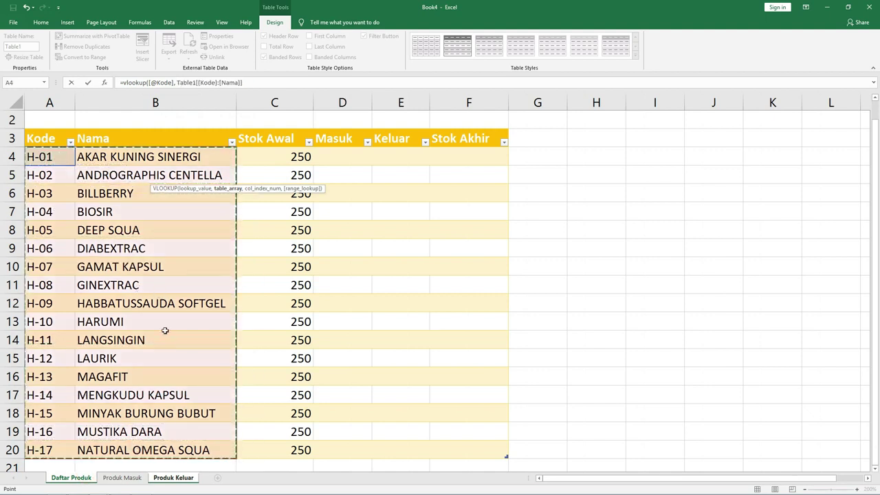
pyautogui.write(',')
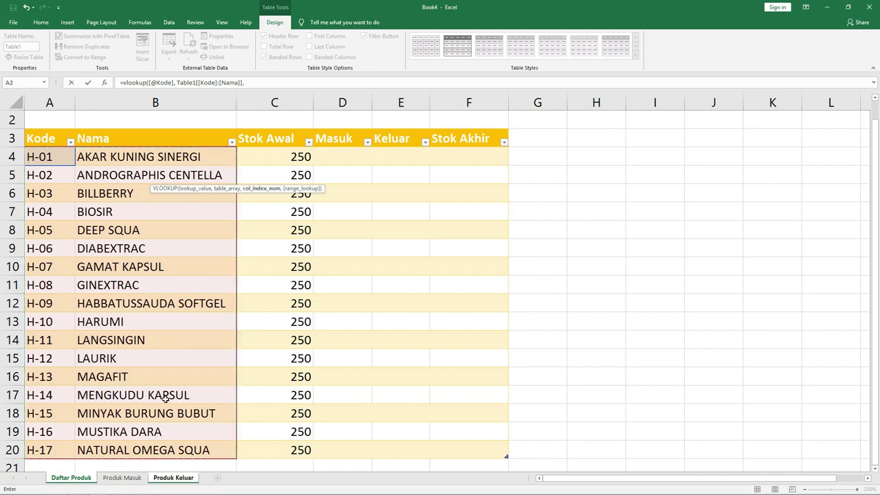
pyautogui.write(' 2)')
pyautogui.press('Return')
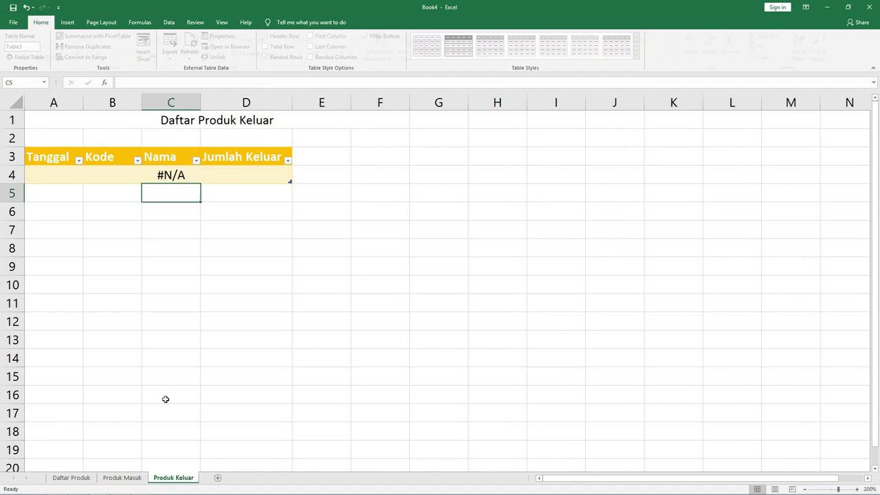
# - Enter the product code H-09 in B4 and widen the Nama column to fit the product name
pyautogui.click(110, 172)
pyautogui.write('H-9')
pyautogui.press('BackSpace')
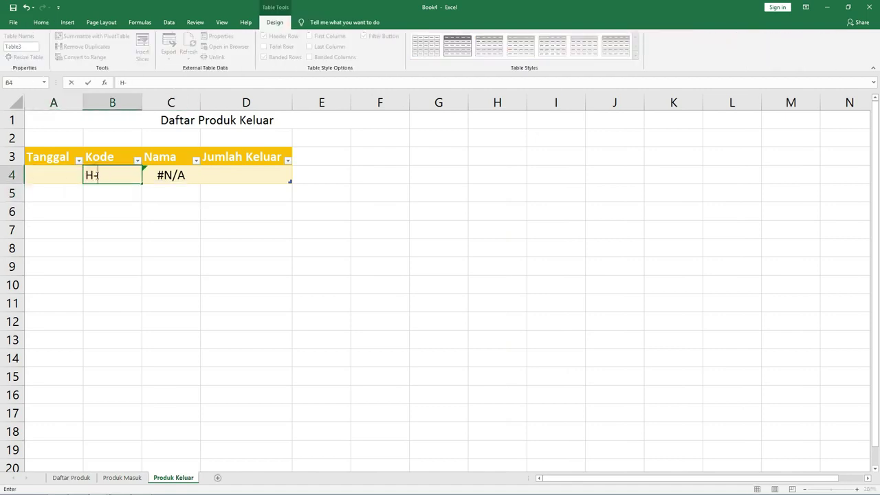
pyautogui.write('09')
pyautogui.press('Return')
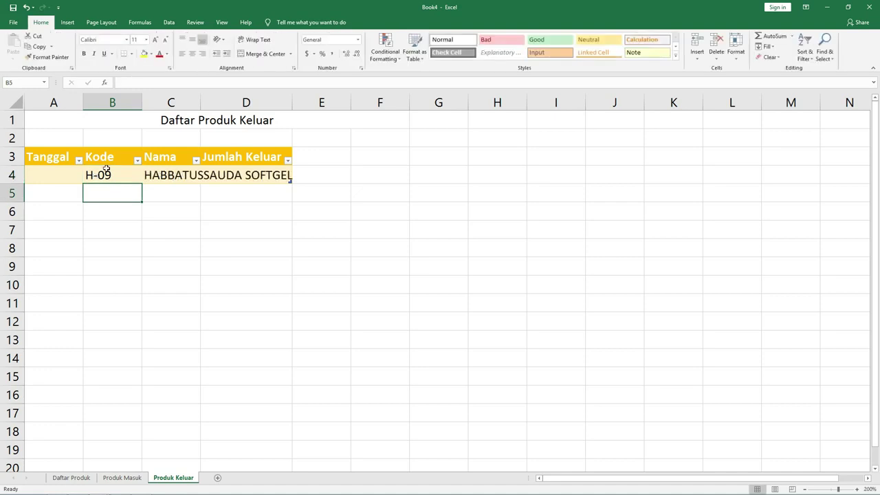
pyautogui.moveTo(201, 98); pyautogui.dragTo(300, 94)
# - Enter the date 08-01 in A4 and fill the Tanggal dates down to 12-Aug in A15
pyautogui.click(44, 173)
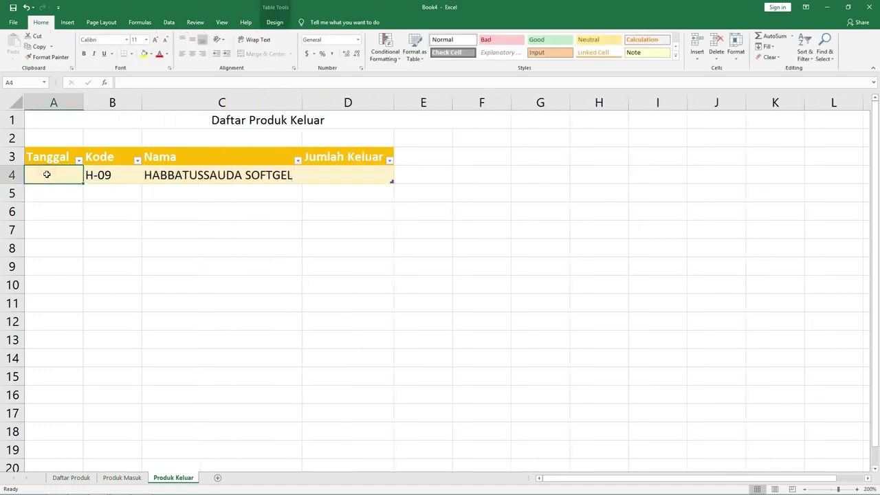
pyautogui.write('08')
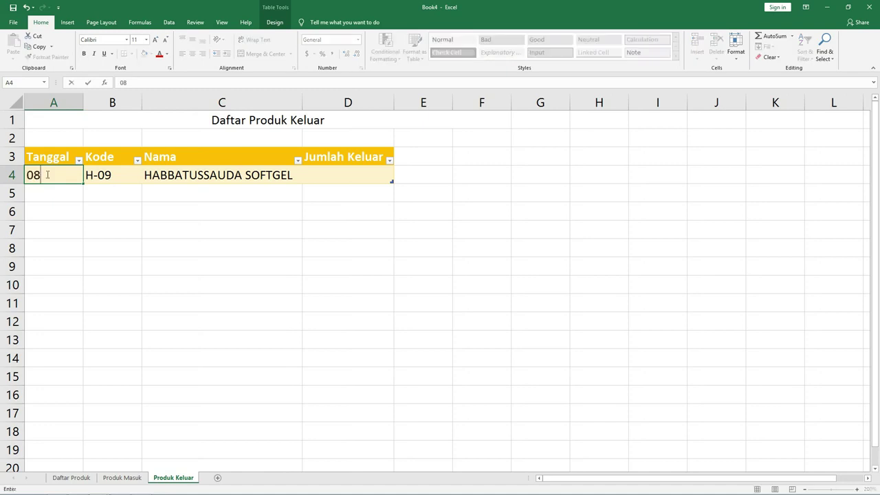
pyautogui.write('-01')
pyautogui.press('Return')
pyautogui.click(48, 175)
pyautogui.moveTo(84, 184); pyautogui.dragTo(81, 381)
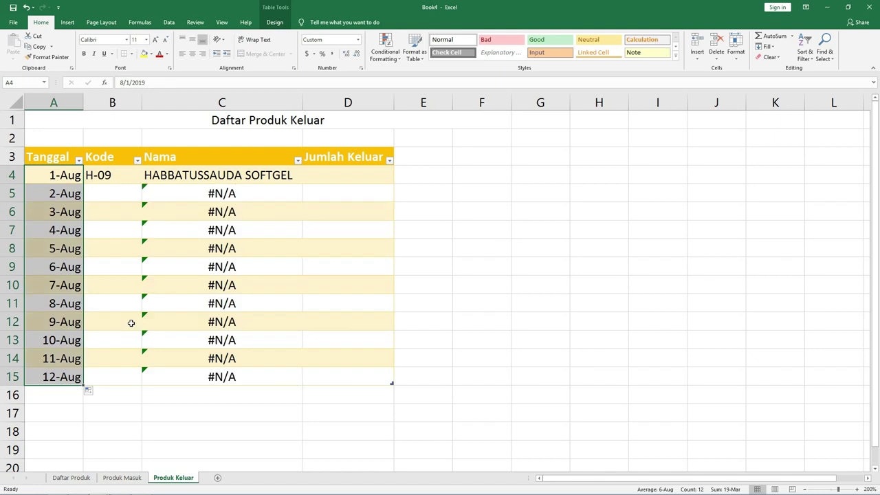
# - Copy the product codes H-10 to H-17 from the Daftar Produk sheet into Produk Keluar starting at B5
pyautogui.click(115, 200)
pyautogui.click(71, 477)
pyautogui.moveTo(54, 322); pyautogui.dragTo(55, 459)
pyautogui.hotkey('ctrl', 'c')
pyautogui.rightClick(48, 368)
pyautogui.click(69, 163)
pyautogui.click(173, 477)
pyautogui.rightClick(112, 192)
pyautogui.click(143, 232)
# - Copy the product codes H-04 to H-07 from the Daftar Produk sheet into Produk Keluar starting at B13
pyautogui.click(112, 345)
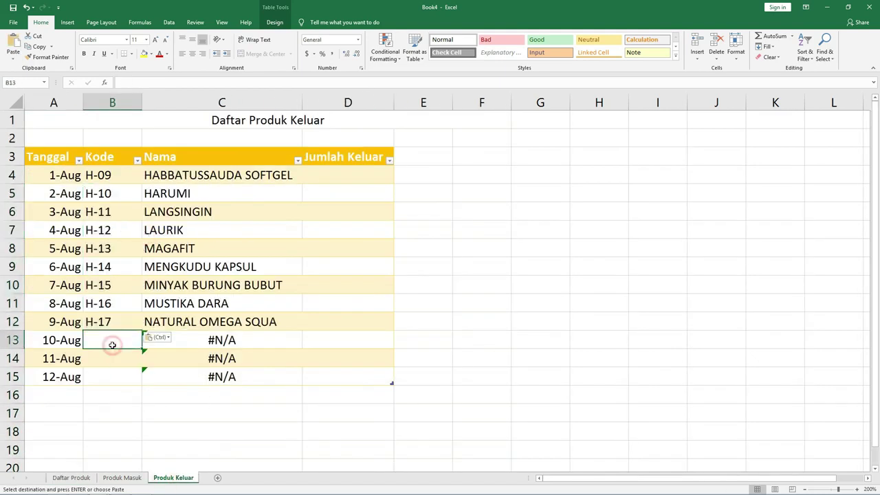
pyautogui.click(70, 477)
pyautogui.moveTo(61, 211); pyautogui.dragTo(56, 267)
pyautogui.rightClick(61, 238)
pyautogui.click(77, 242)
pyautogui.click(173, 477)
pyautogui.rightClick(110, 337)
pyautogui.click(142, 163)
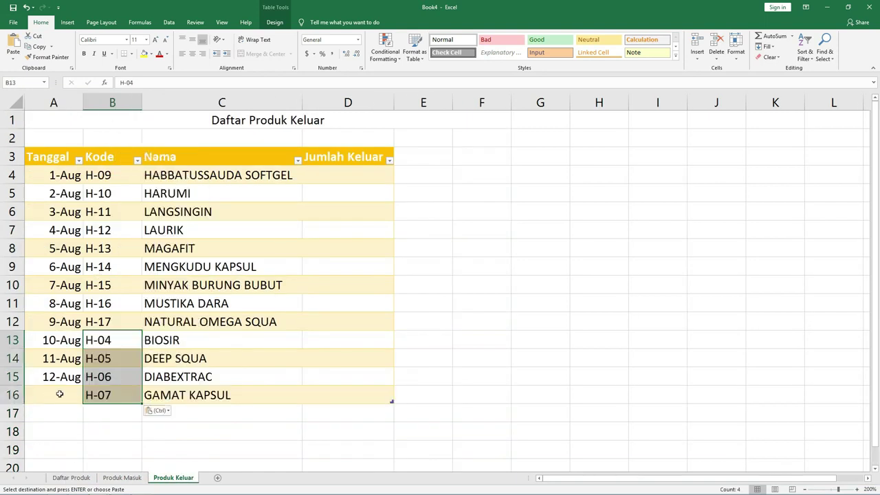
# - Extend the Tanggal dates from A15 down to A16 with 13-Aug
pyautogui.click(62, 394)
pyautogui.click(65, 376)
pyautogui.moveTo(82, 386); pyautogui.dragTo(75, 399)
pyautogui.click(124, 395)
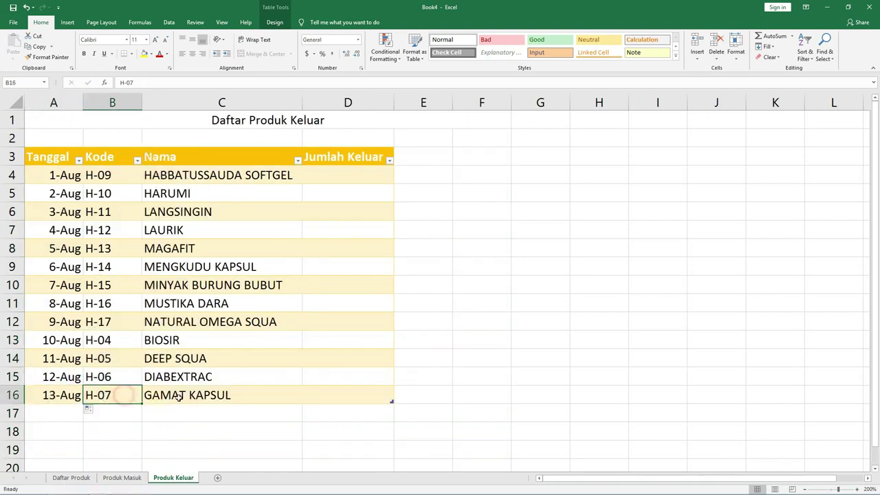
pyautogui.click(193, 394)
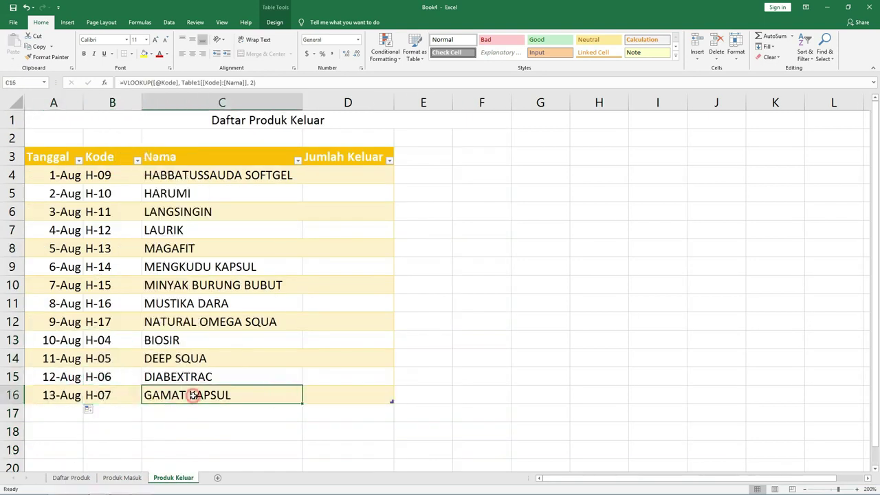
# - Enter the Jumlah Keluar quantities 12, 13, 14, 17, 18, 21, 23, 22, 21, 56, 34, 23 and 22 in D4:D16
pyautogui.click(318, 173)
pyautogui.write('12')
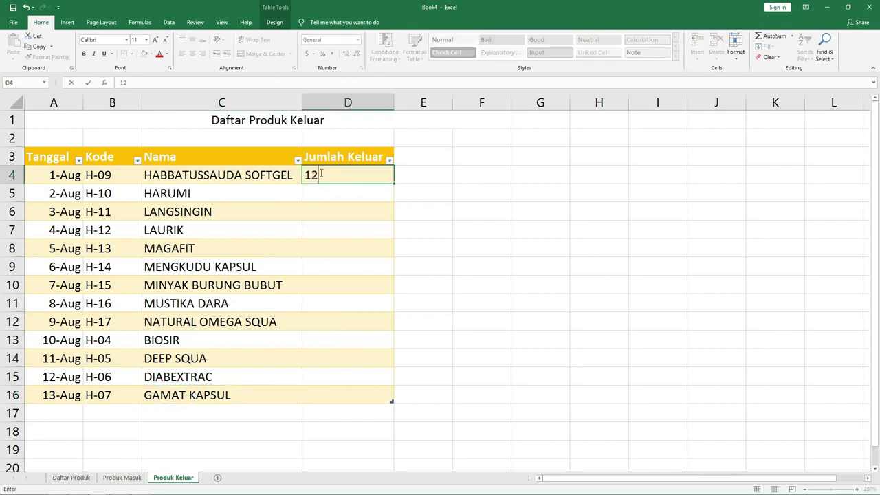
pyautogui.press('Return')
pyautogui.write('13')
pyautogui.press('Return')
pyautogui.write('14')
pyautogui.press('Return')
pyautogui.write('17')
pyautogui.press('Return')
pyautogui.write('18')
pyautogui.press('Return')
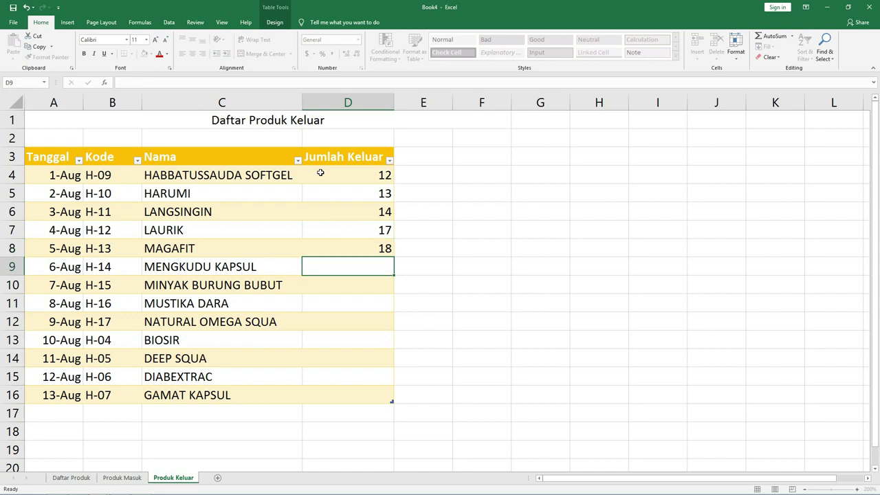
pyautogui.write('21')
pyautogui.press('Return')
pyautogui.write('23 22')
pyautogui.press('Return')
pyautogui.write('21')
pyautogui.press('Return')
pyautogui.write('56')
pyautogui.press('Return')
pyautogui.write('34')
pyautogui.press('Return')
pyautogui.write('23')
pyautogui.press('Return')
pyautogui.write('22')
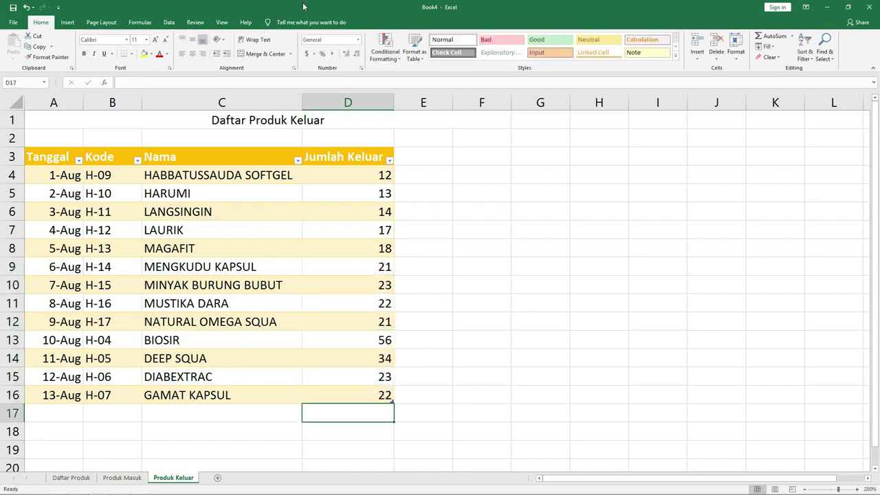
# - Review the name lookup formula in C4 and switch to the Daftar Produk sheet
pyautogui.click(271, 177)
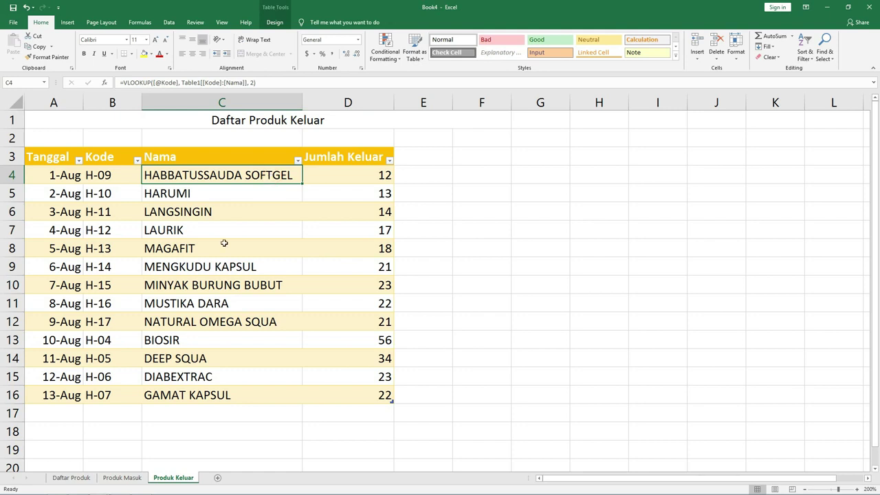
pyautogui.click(71, 478)
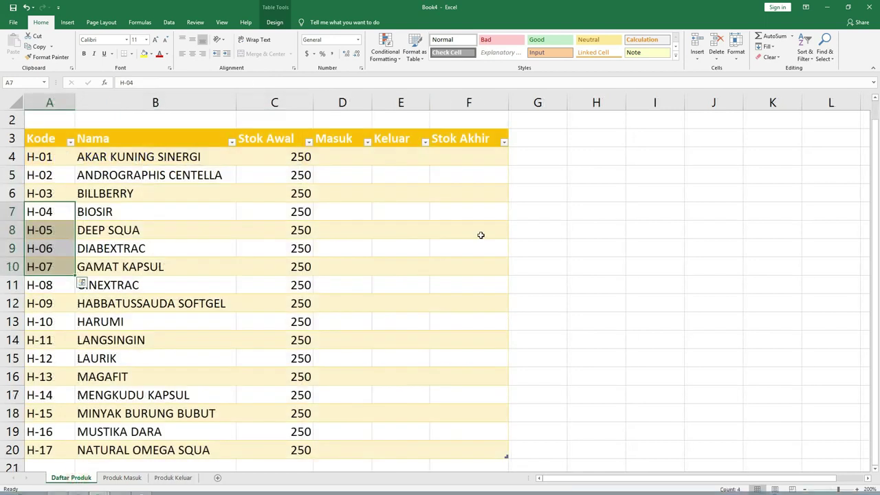
# - Compare the empty Masuk column on Daftar Produk with the Jumlah Masuk quantities on the Produk Masuk sheet
pyautogui.click(386, 140)
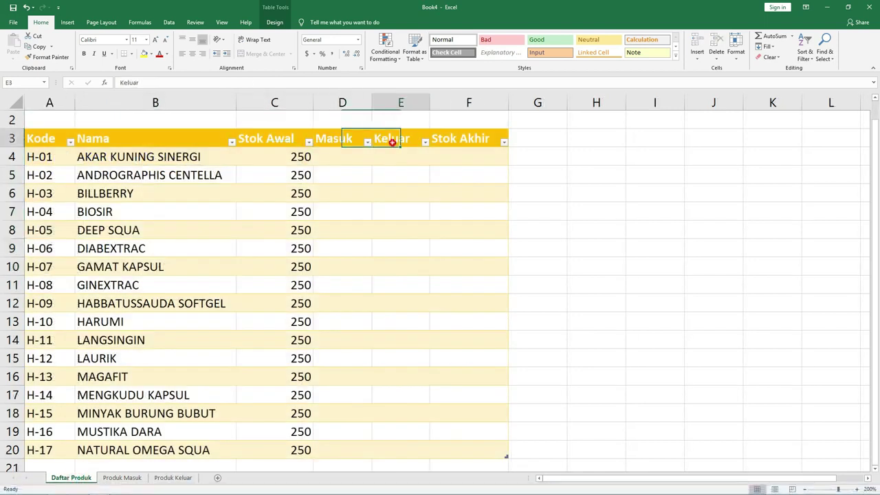
pyautogui.click(340, 156)
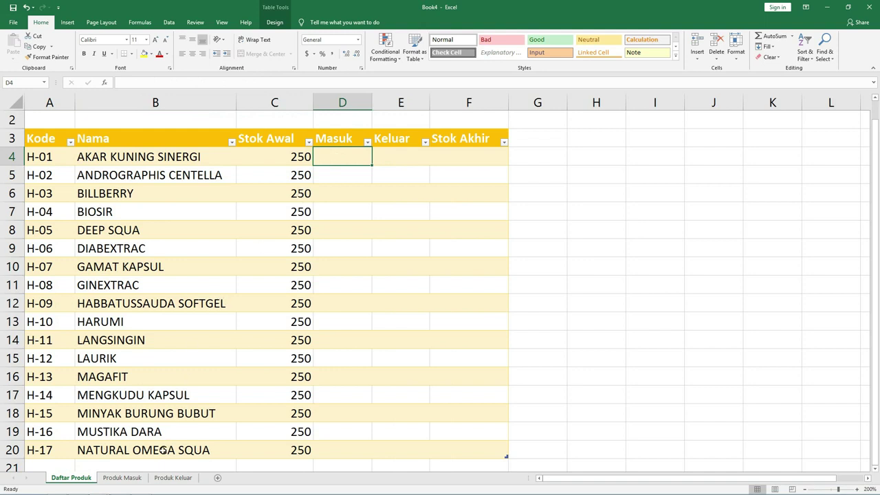
pyautogui.click(134, 482)
pyautogui.click(343, 175)
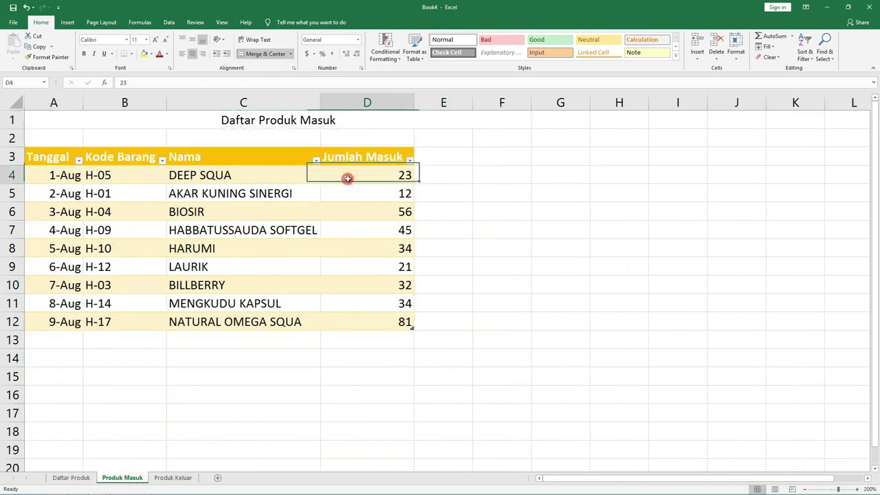
pyautogui.click(72, 479)
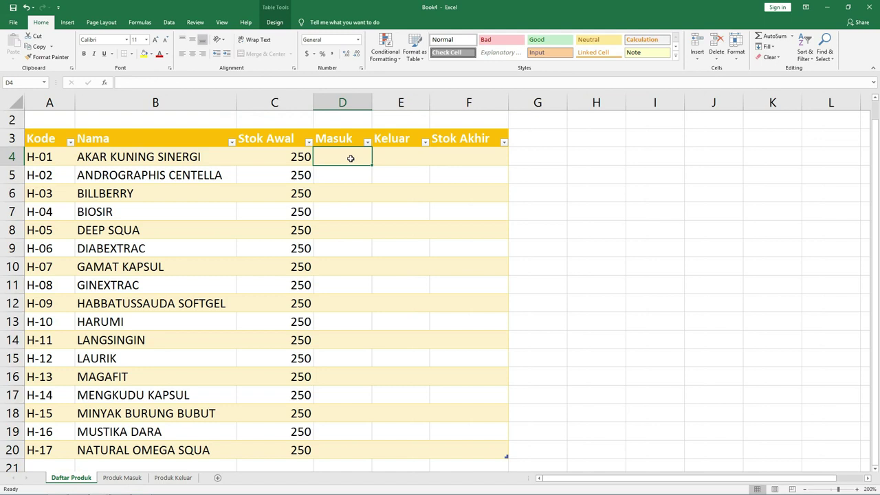
# - Fill the Masuk column from D4 with a SUMIF matching Produk Masuk's Kode Barang against the Kode column and summing Jumlah Masuk
pyautogui.write('=su')
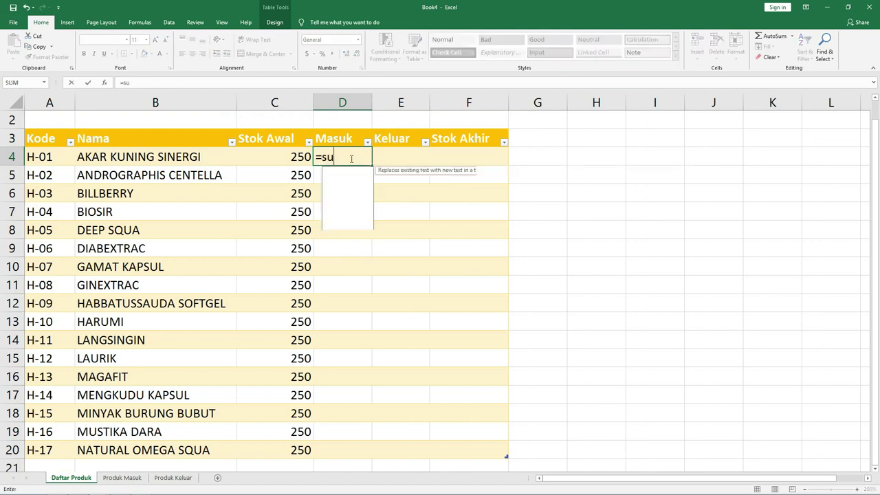
pyautogui.write('mif(')
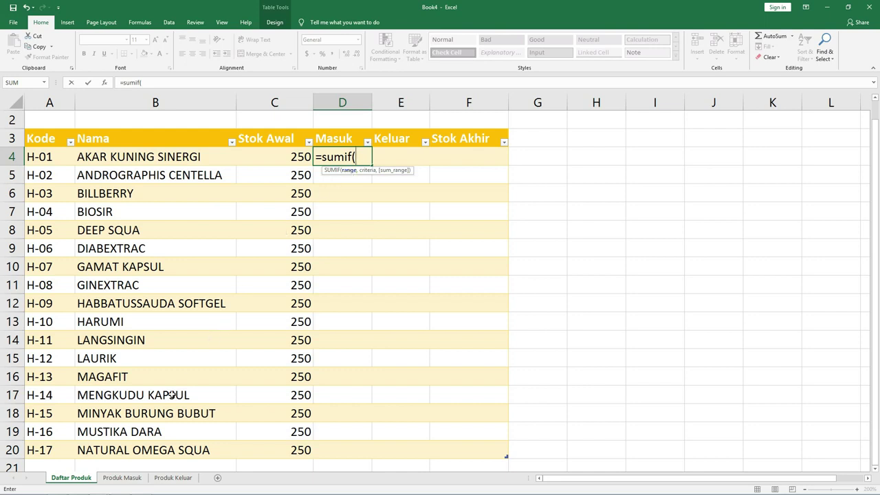
pyautogui.click(122, 479)
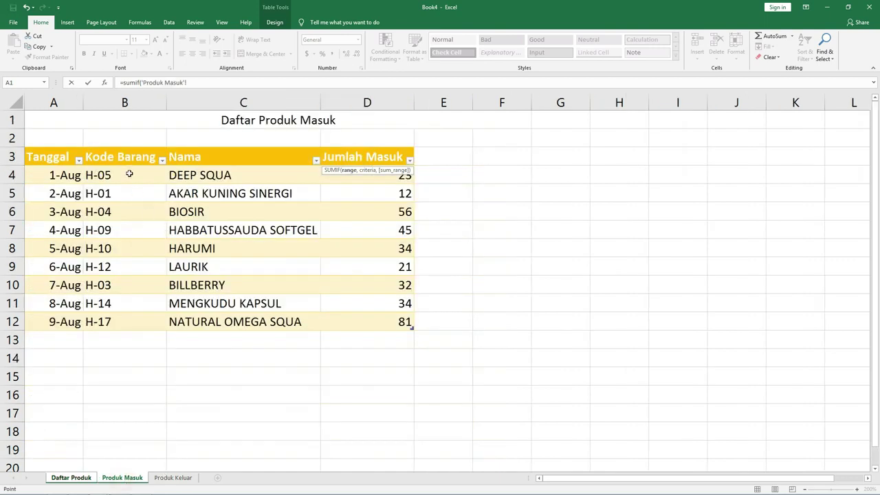
pyautogui.moveTo(129, 173); pyautogui.dragTo(126, 322)
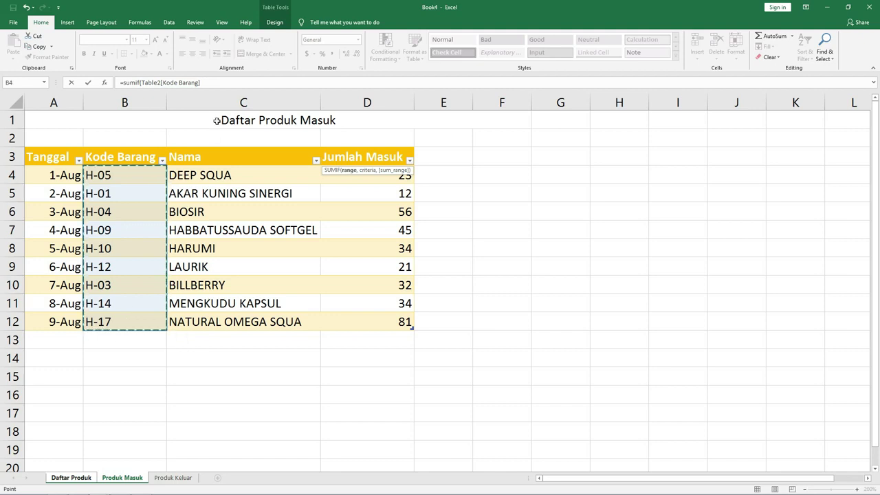
pyautogui.write(',')
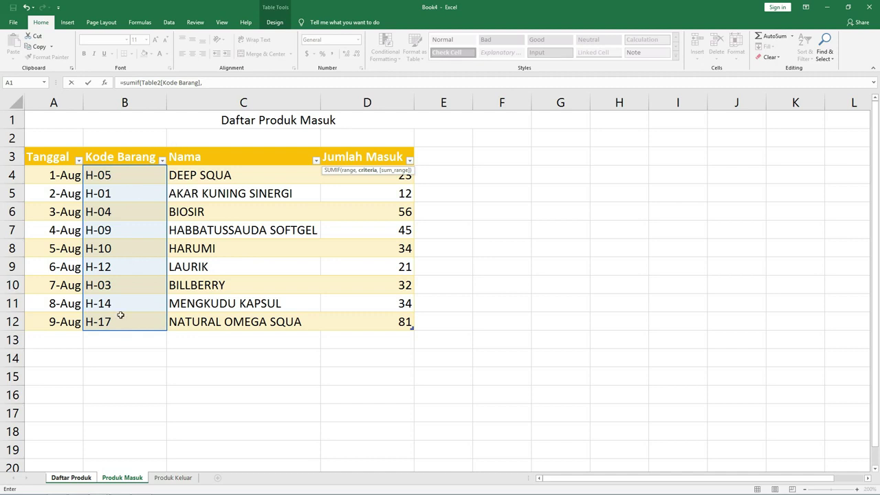
pyautogui.click(84, 479)
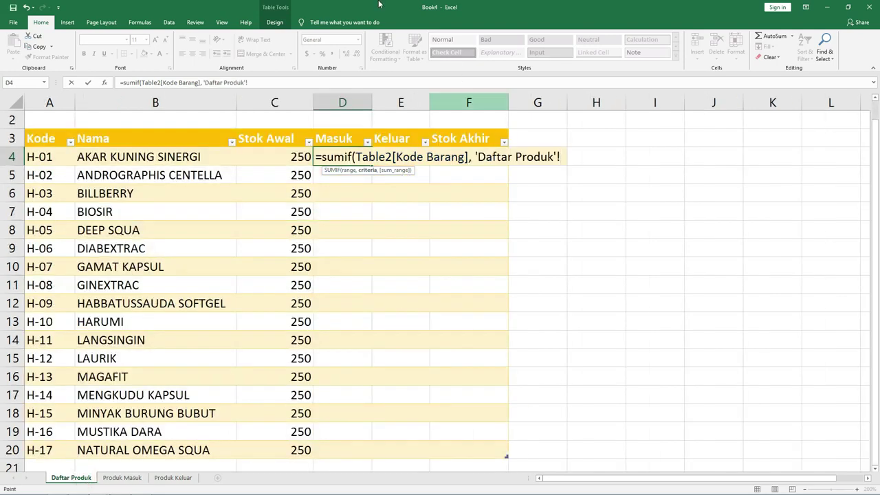
pyautogui.moveTo(56, 157); pyautogui.dragTo(42, 450)
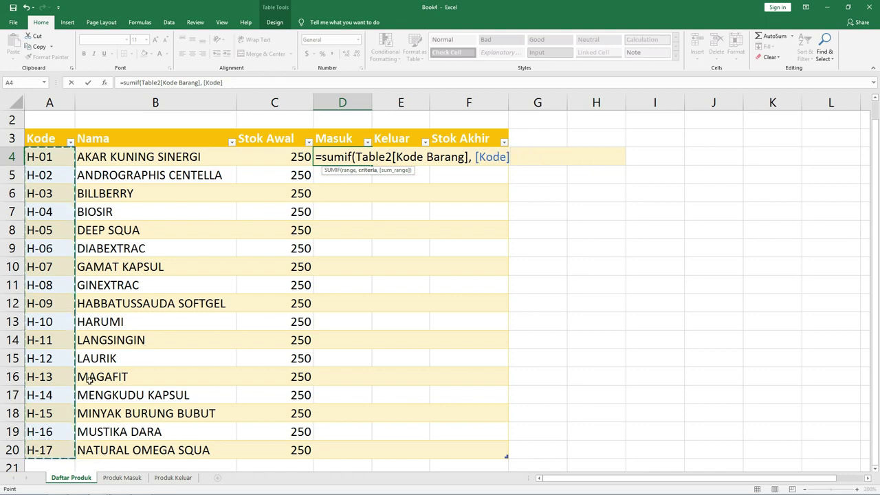
pyautogui.write(',')
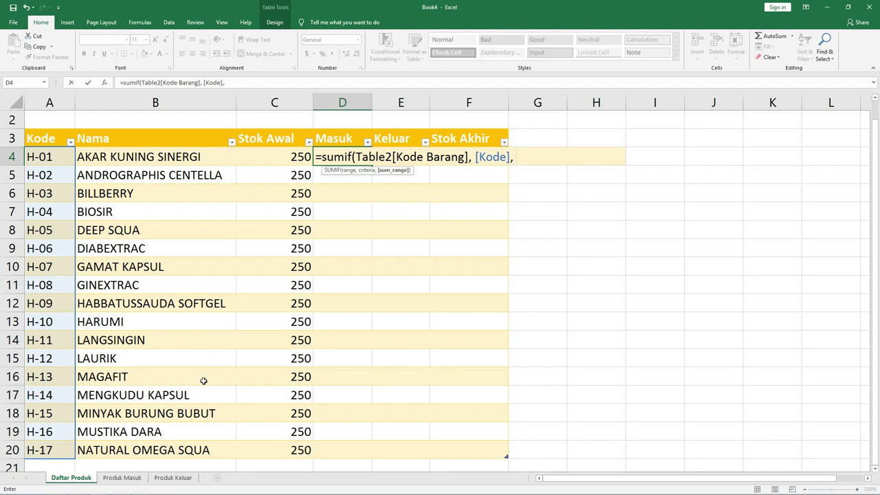
pyautogui.click(133, 479)
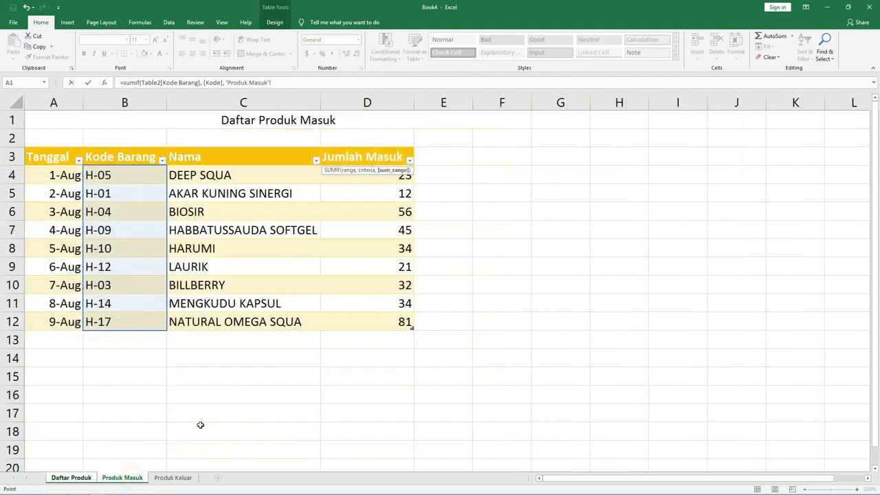
pyautogui.moveTo(363, 178); pyautogui.dragTo(389, 321)
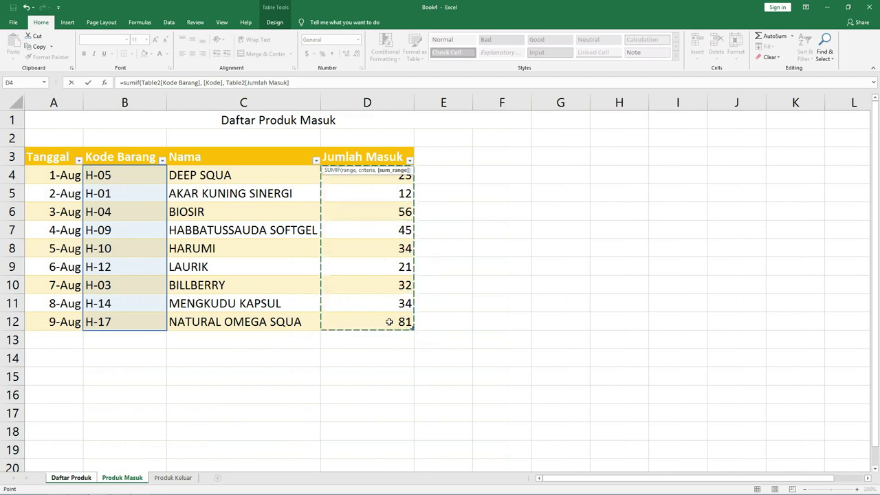
pyautogui.press('Return')
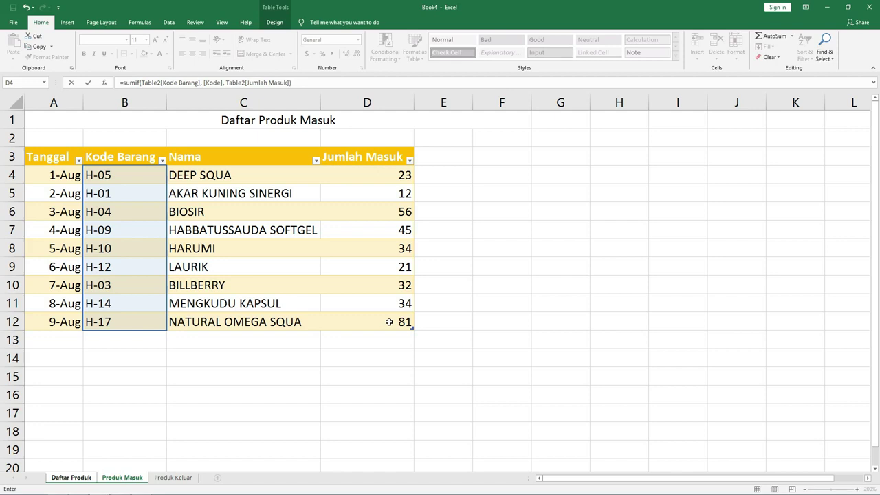
pyautogui.press('Return')
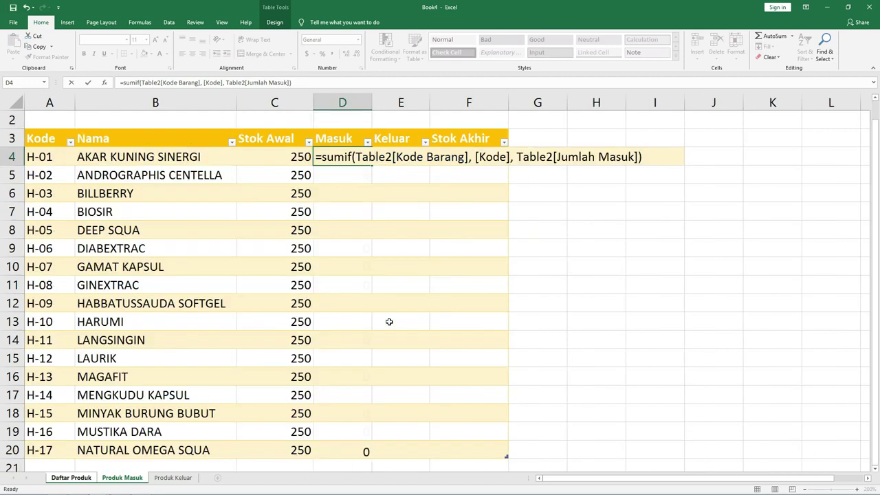
pyautogui.click(340, 156)
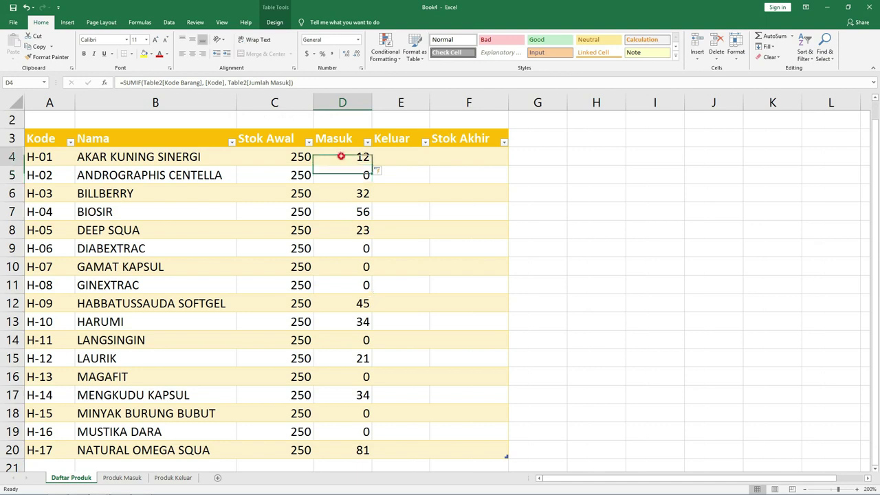
pyautogui.moveTo(341, 156); pyautogui.dragTo(365, 158)
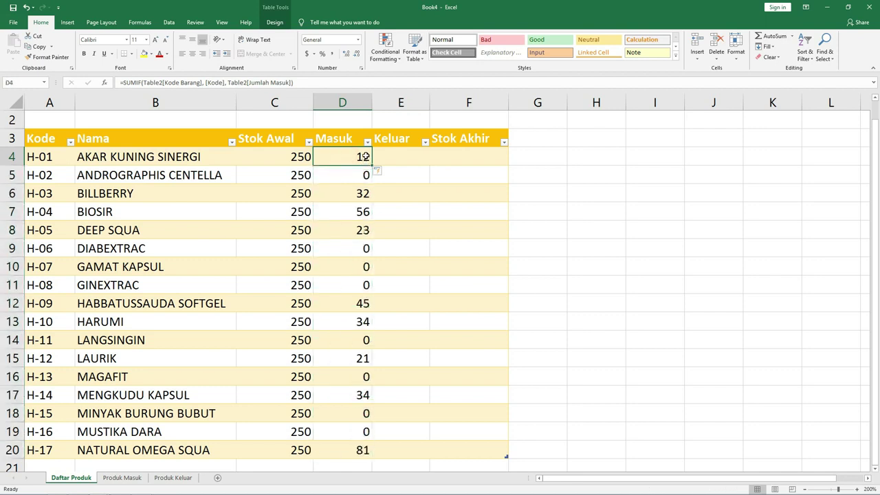
# - Fill the Keluar column from E4 with a SUMIF matching Produk Keluar's Kode against the Kode column and summing Jumlah Keluar
pyautogui.click(402, 155)
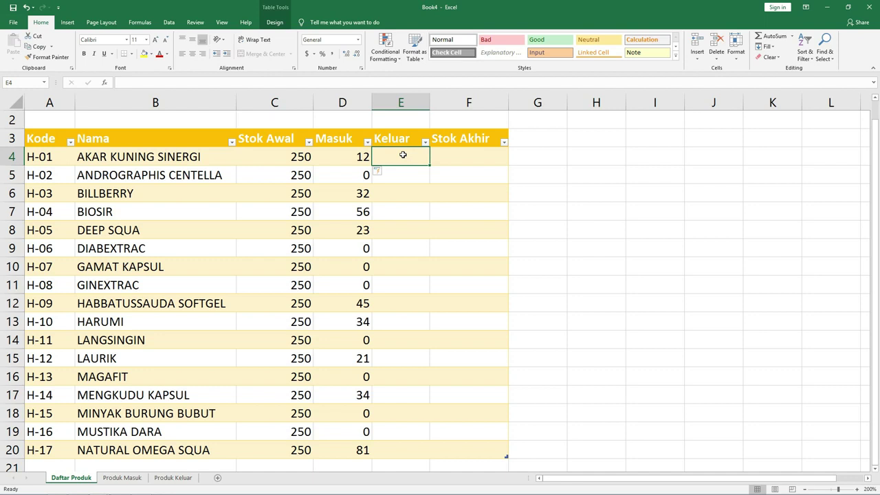
pyautogui.write('=sumif')
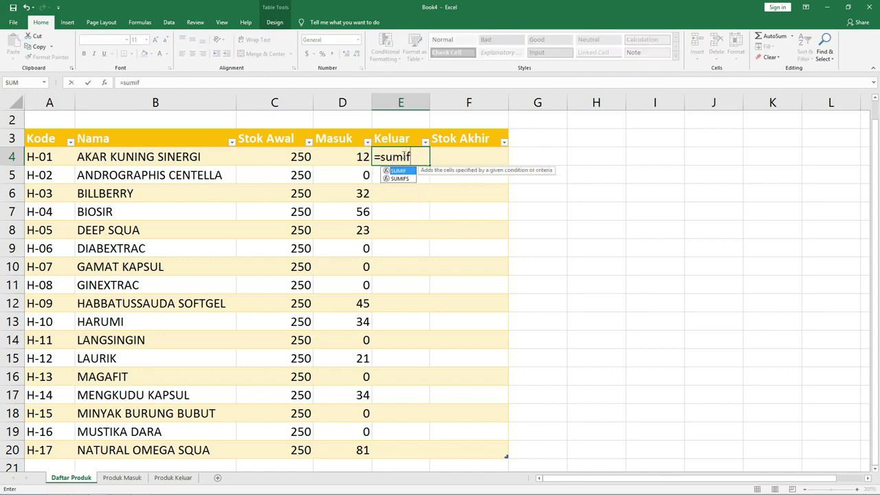
pyautogui.write('(')
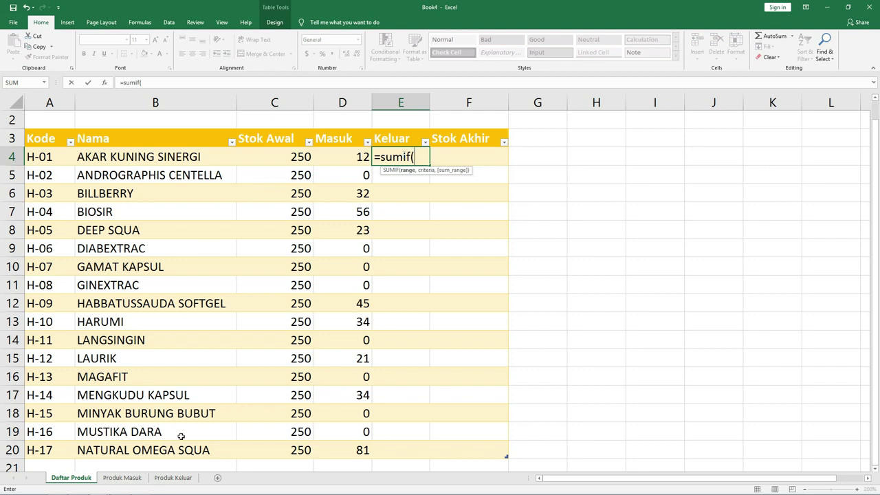
pyautogui.click(175, 481)
pyautogui.moveTo(117, 173); pyautogui.dragTo(127, 393)
pyautogui.write(',')
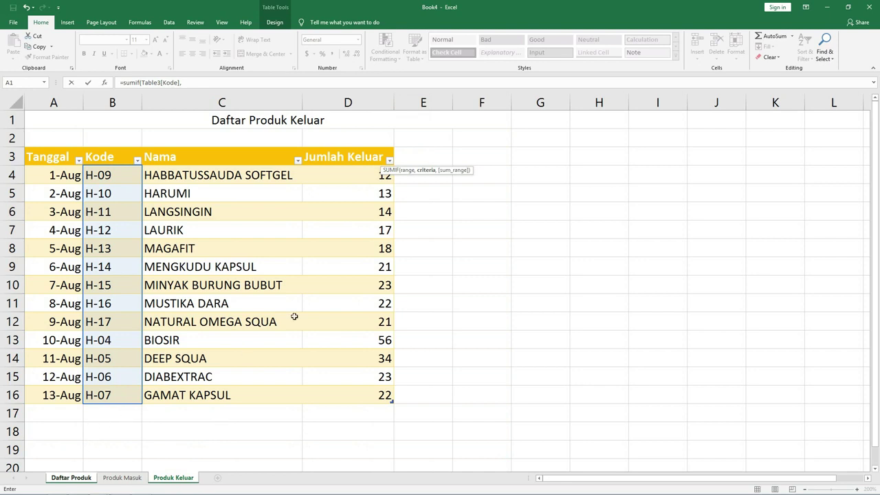
pyautogui.click(76, 478)
pyautogui.moveTo(47, 159); pyautogui.dragTo(46, 450)
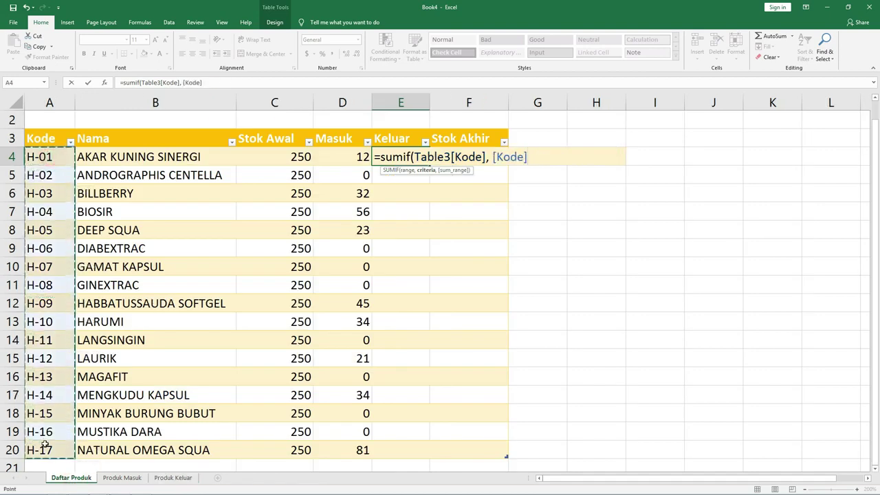
pyautogui.write(',')
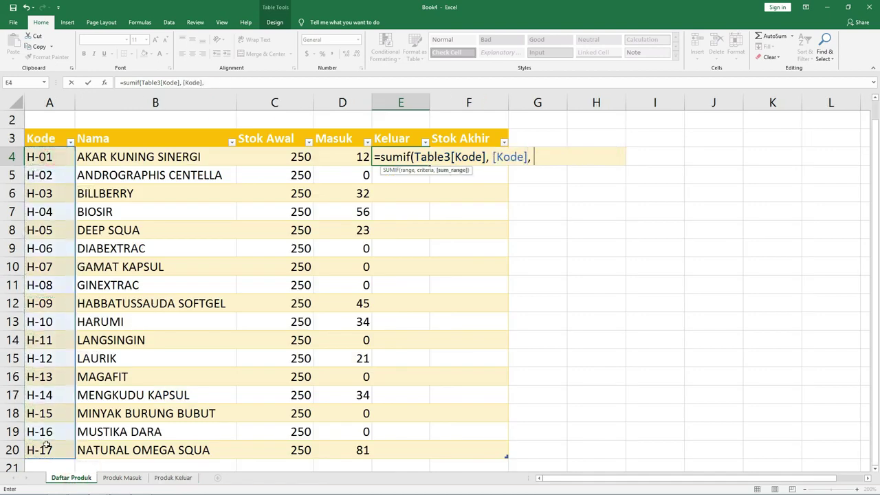
pyautogui.click(165, 479)
pyautogui.moveTo(322, 173); pyautogui.dragTo(347, 395)
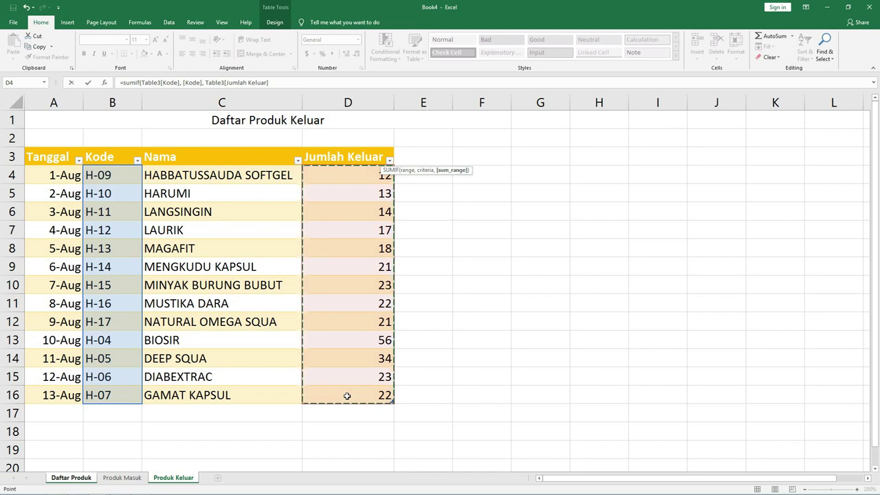
pyautogui.write(')')
pyautogui.press('Return')
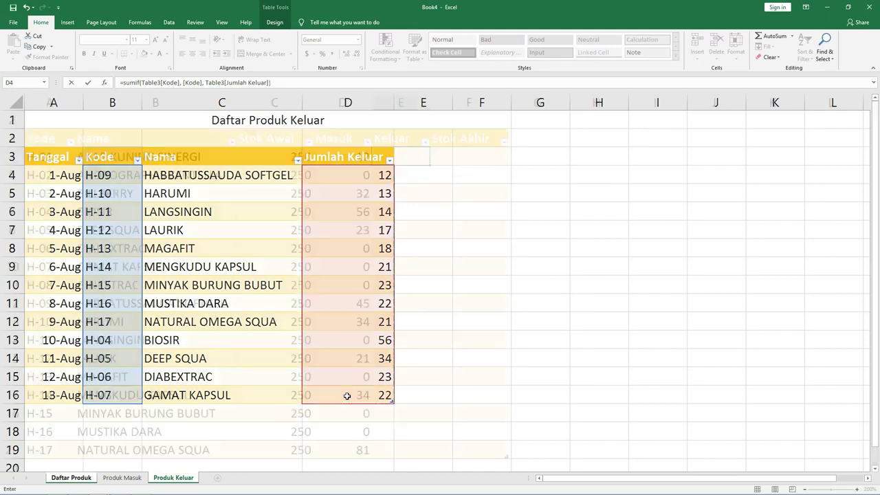
pyautogui.scroll(-1, 388, 231)
pyautogui.scroll(2, 388, 231)
pyautogui.scroll(-1, 388, 231)
pyautogui.scroll(1, 388, 231)
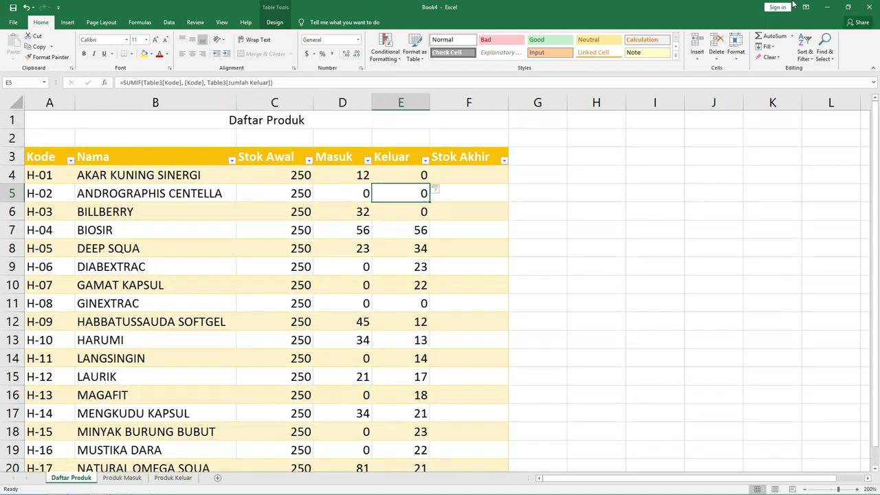
# - Examine the SUMIF formula in D4 and the H-01 row, and compare them with the H-01 entry on Produk Masuk
pyautogui.click(332, 177)
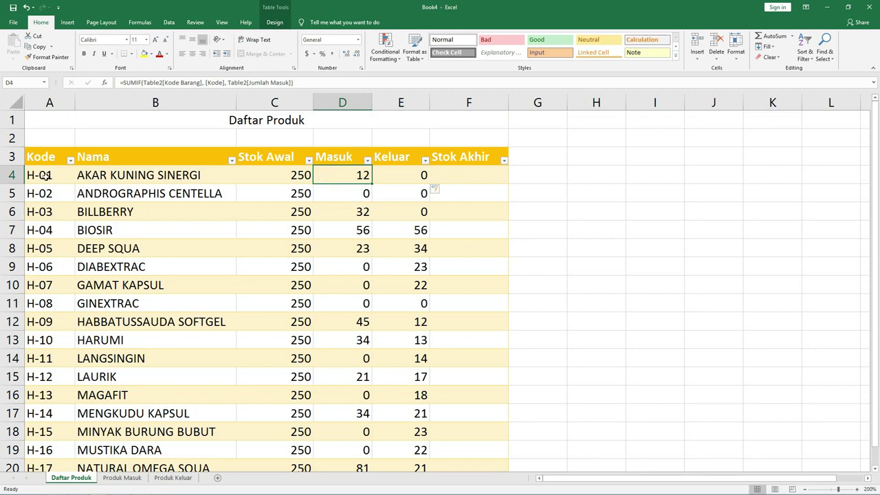
pyautogui.click(45, 176)
pyautogui.moveTo(48, 176); pyautogui.dragTo(340, 179)
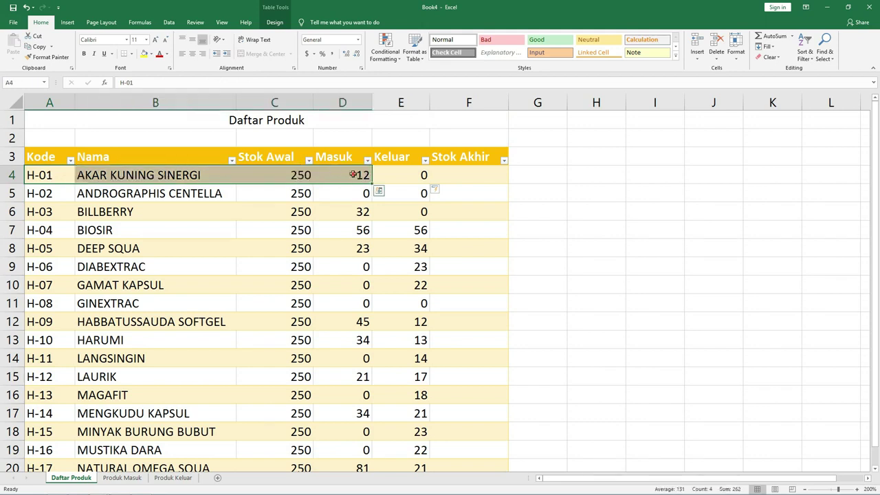
pyautogui.doubleClick(342, 176)
pyautogui.click(339, 195)
pyautogui.click(358, 174)
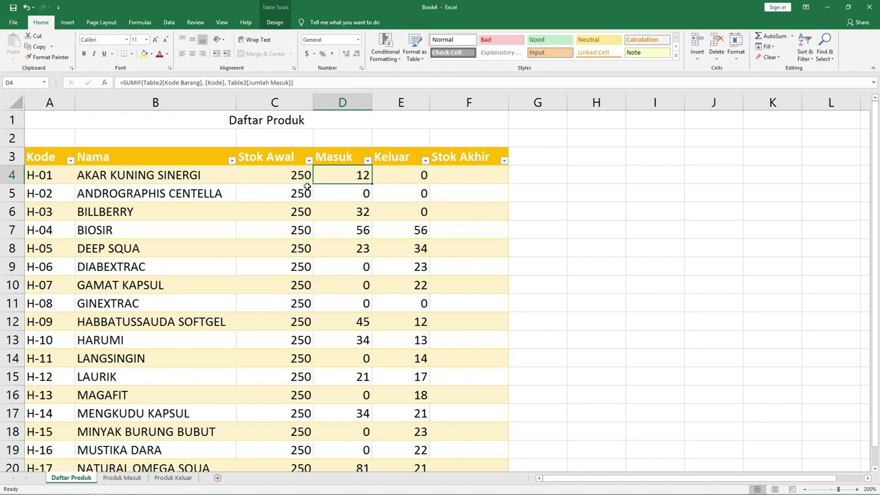
pyautogui.click(126, 479)
pyautogui.click(115, 194)
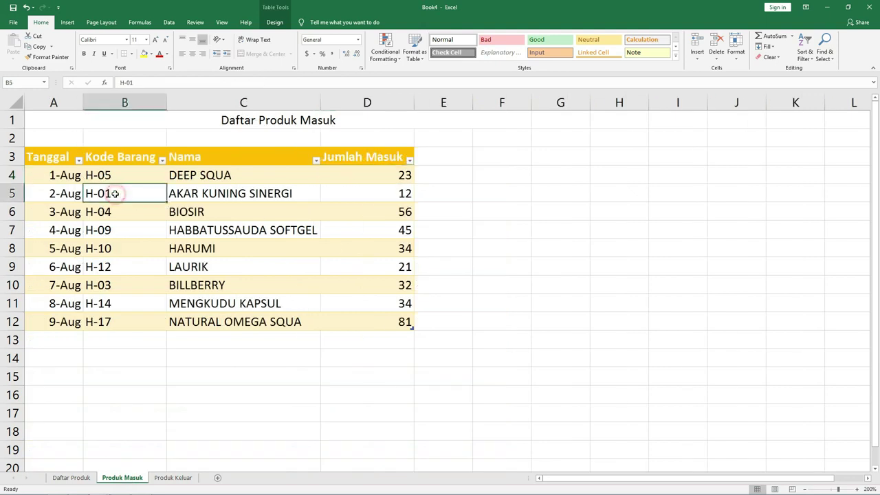
# - Add a Produk Masuk row 13 dated 10-Aug for code H-01 with a Jumlah Masuk of 2
pyautogui.click(68, 322)
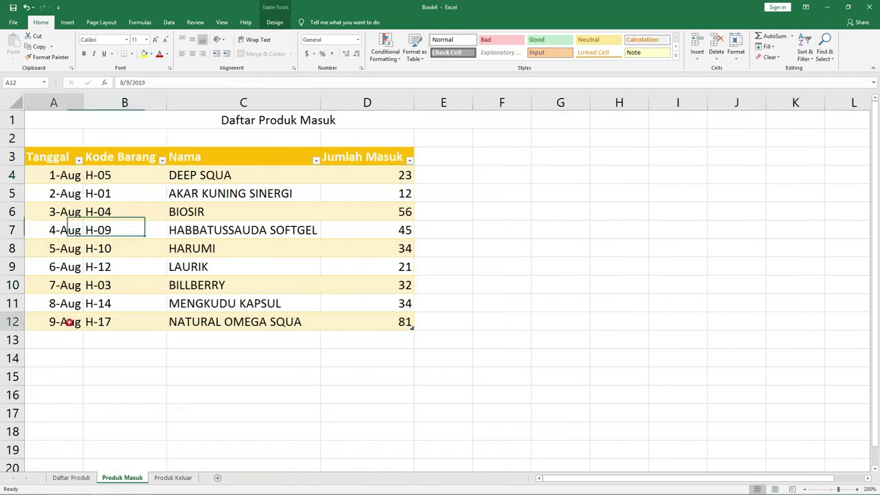
pyautogui.moveTo(81, 330); pyautogui.dragTo(83, 348)
pyautogui.click(129, 338)
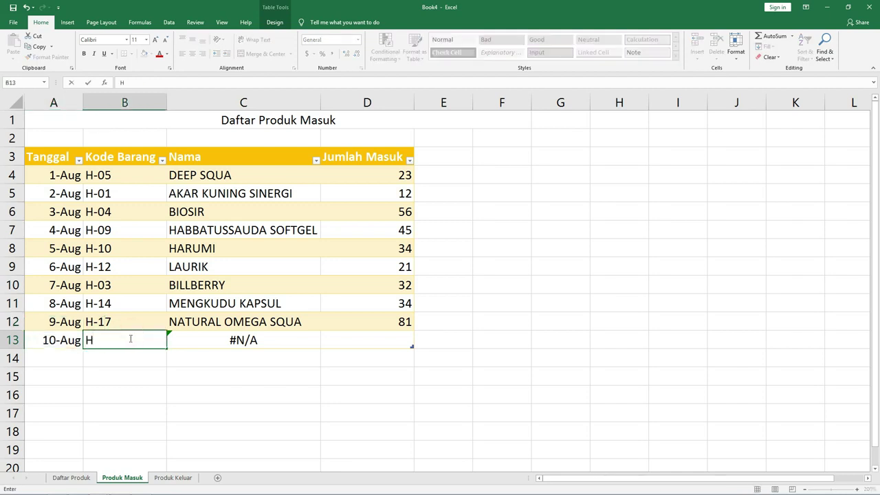
pyautogui.write('-01')
pyautogui.press('Tab')
pyautogui.press('Tab')
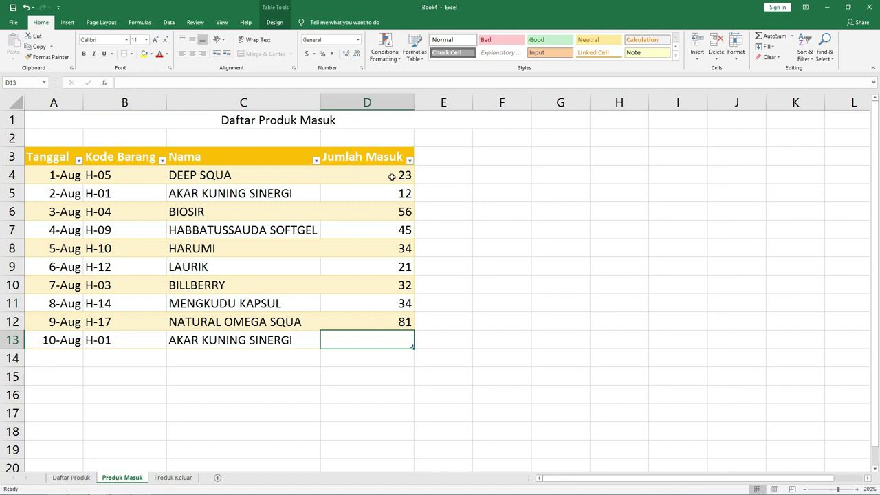
pyautogui.write('2')
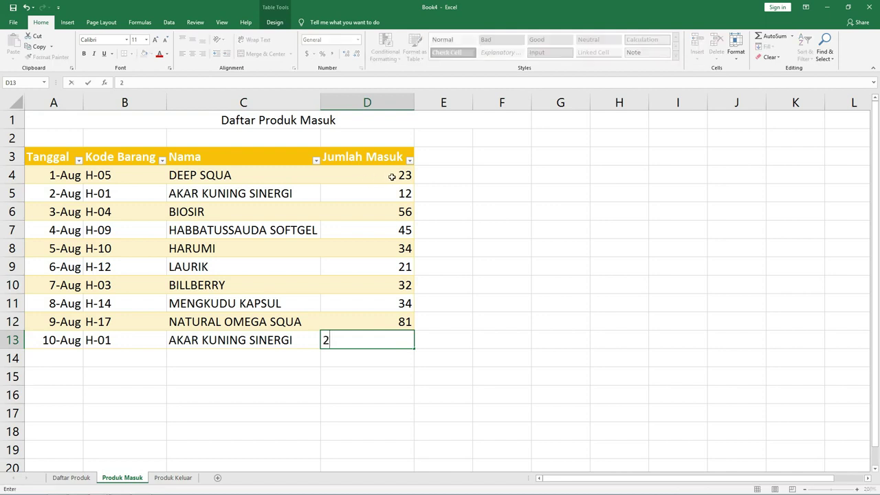
pyautogui.press('Return')
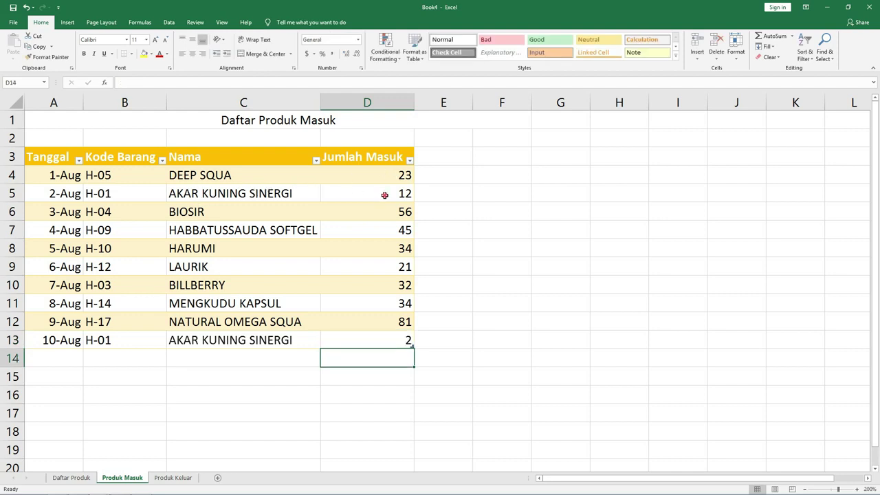
# - Compare the H-01 entries on Produk Masuk with the Masuk and Keluar totals in the H-01 row of Daftar Produk
pyautogui.click(356, 194)
pyautogui.click(114, 195)
pyautogui.moveTo(156, 202); pyautogui.dragTo(379, 199)
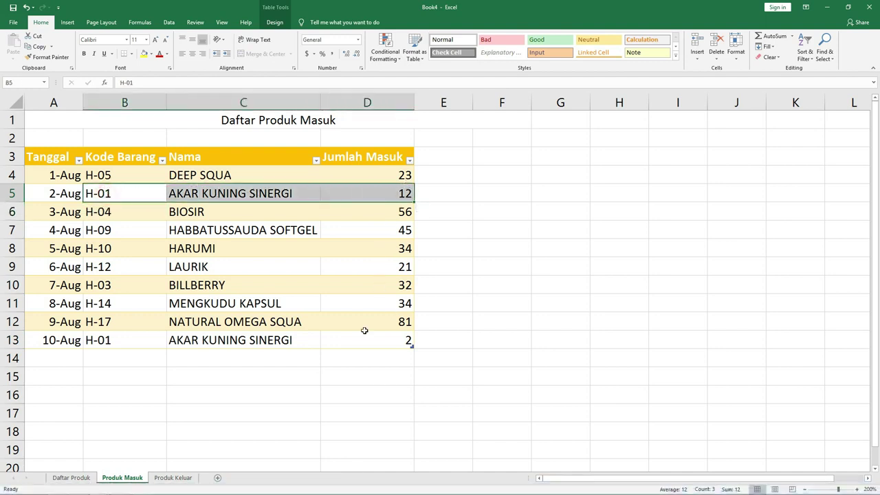
pyautogui.hotkey('ctrl', 'a')
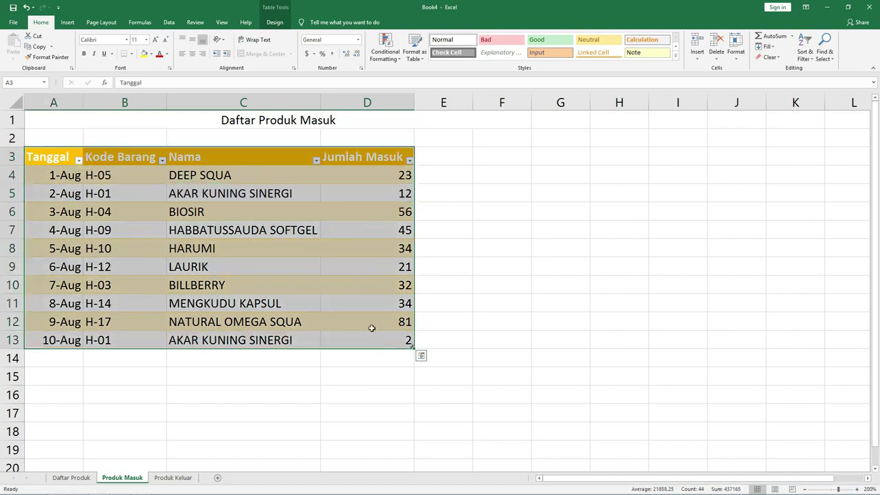
pyautogui.click(373, 338)
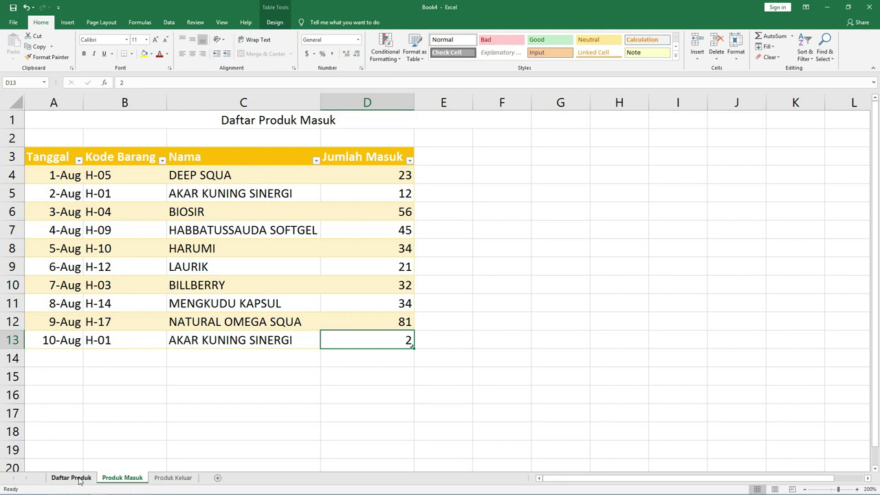
pyautogui.click(79, 480)
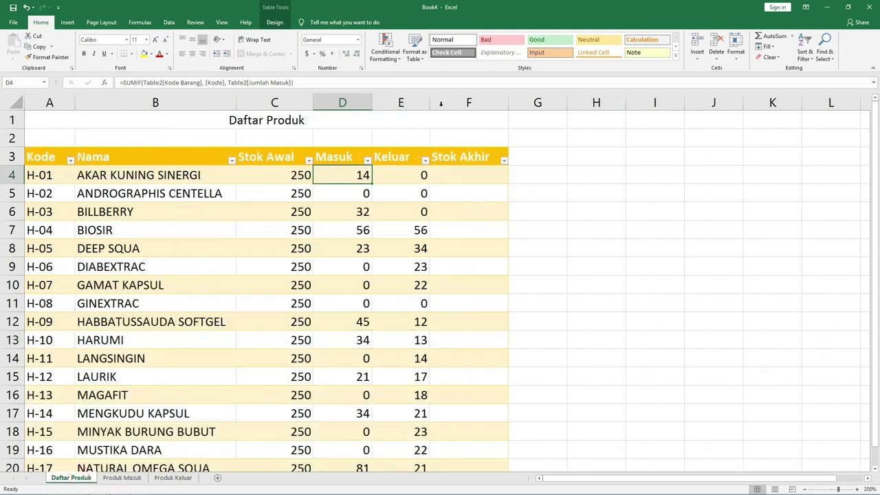
pyautogui.click(341, 175)
pyautogui.moveTo(341, 174); pyautogui.dragTo(124, 177)
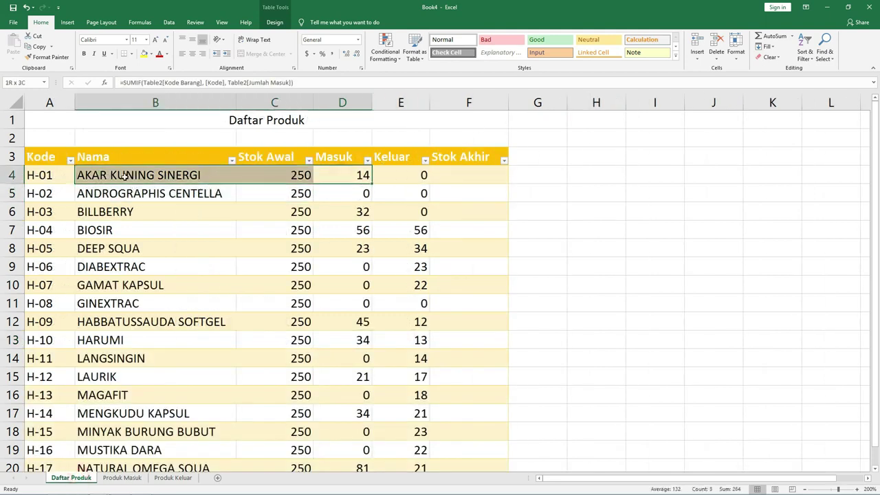
pyautogui.click(401, 174)
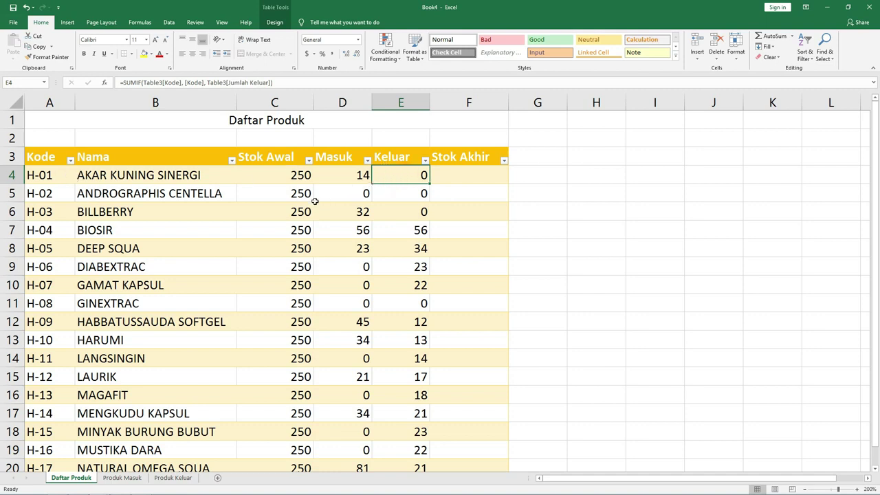
# - Add a Produk Keluar row 17 dated 14-Aug for code H-01 with a Jumlah Keluar of 5
pyautogui.click(165, 478)
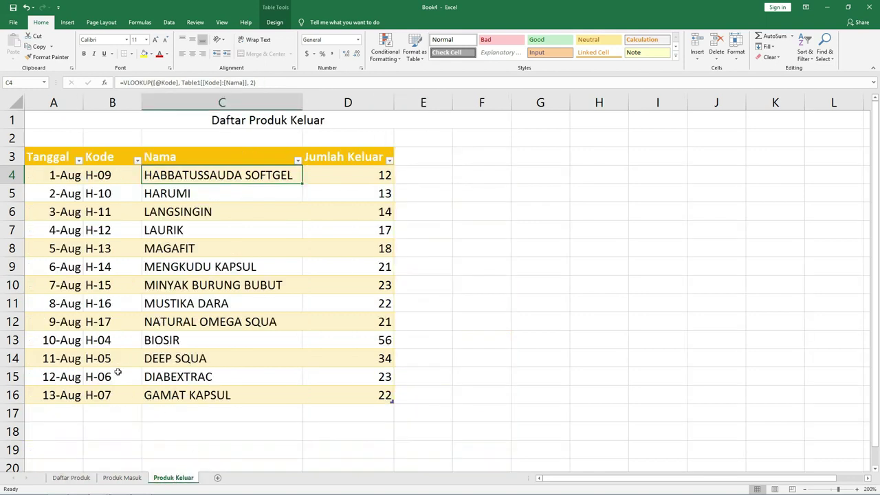
pyautogui.click(59, 413)
pyautogui.click(63, 394)
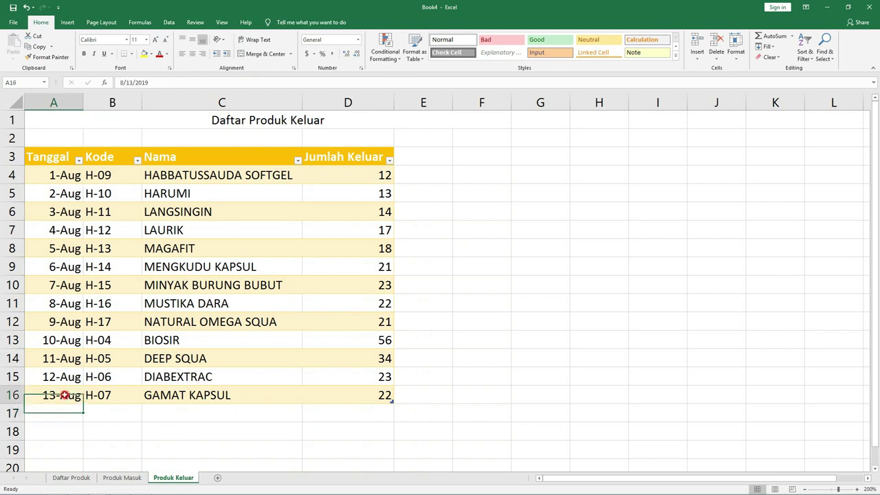
pyautogui.moveTo(83, 404); pyautogui.dragTo(110, 413)
pyautogui.click(110, 413)
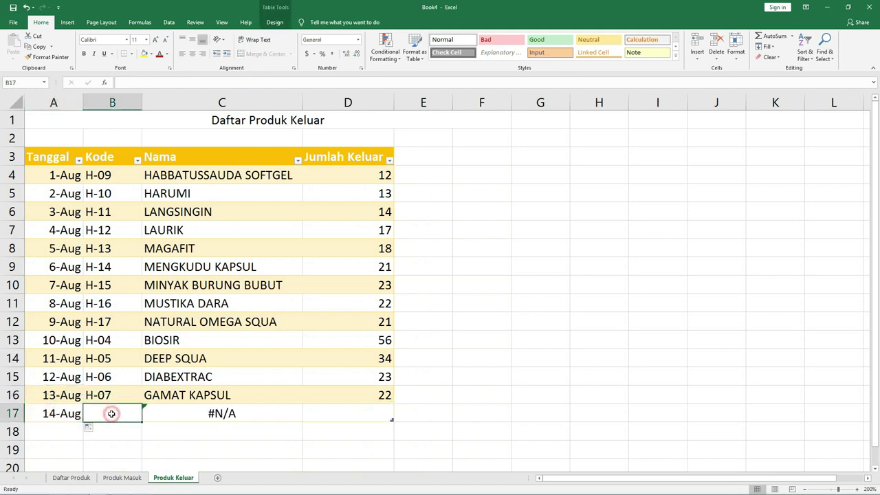
pyautogui.write('H01')
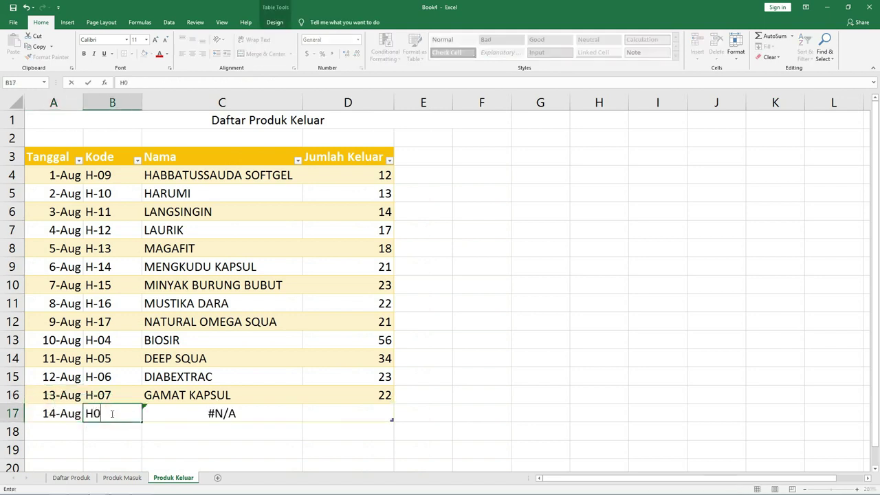
pyautogui.press('BackSpace')
pyautogui.press('BackSpace')
pyautogui.write('-01')
pyautogui.press('Tab')
pyautogui.press('Tab')
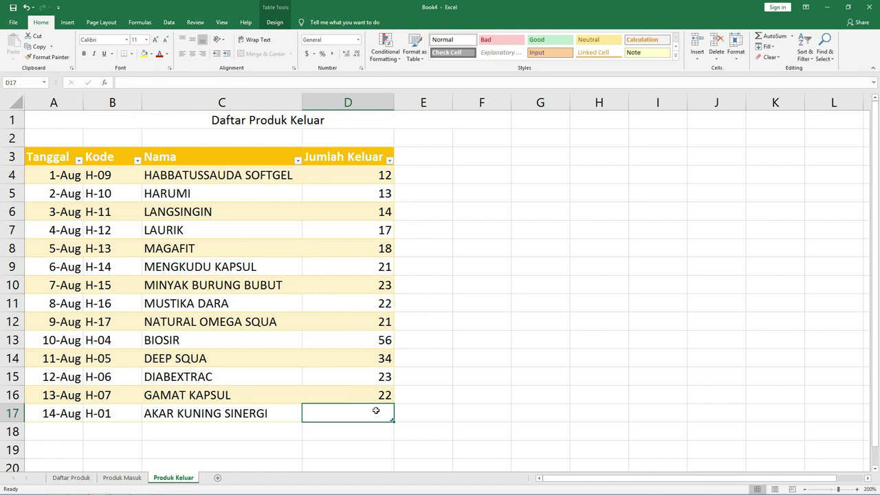
pyautogui.write('5')
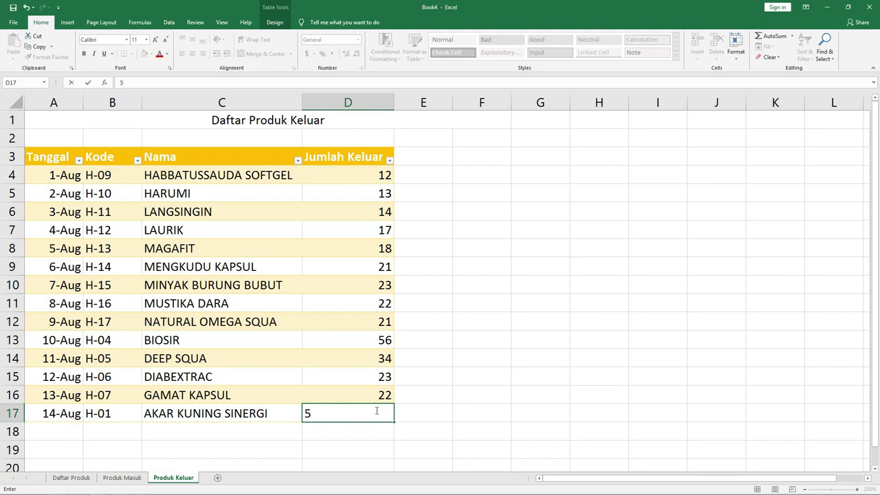
pyautogui.press('Return')
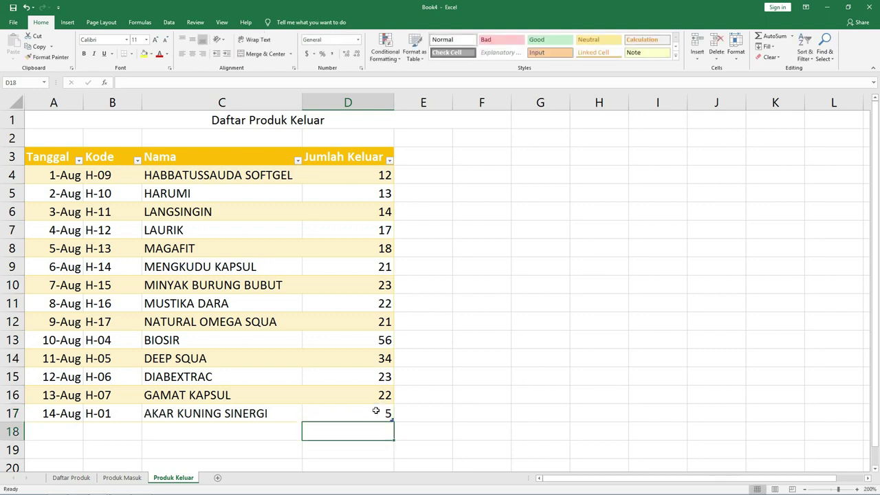
# - Check the Stok Awal, Masuk and Keluar figures in the H-01 row of Daftar Produk
pyautogui.click(71, 477)
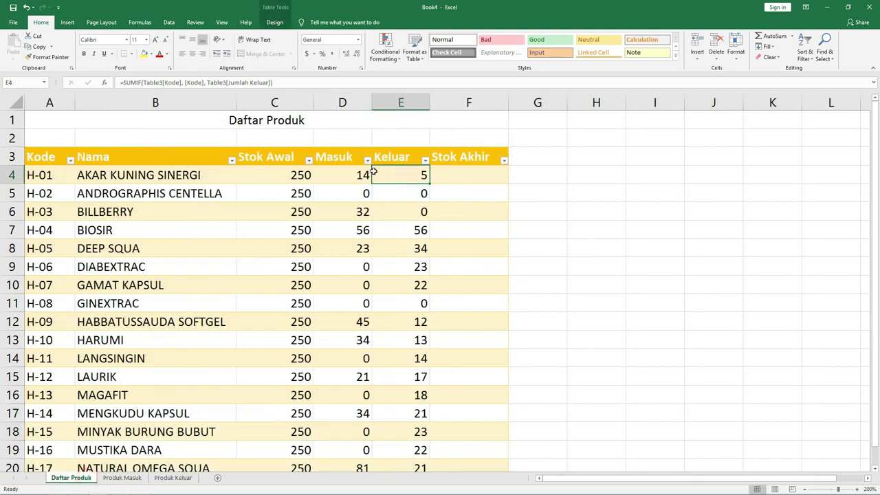
pyautogui.moveTo(372, 171); pyautogui.dragTo(291, 173)
pyautogui.click(468, 178)
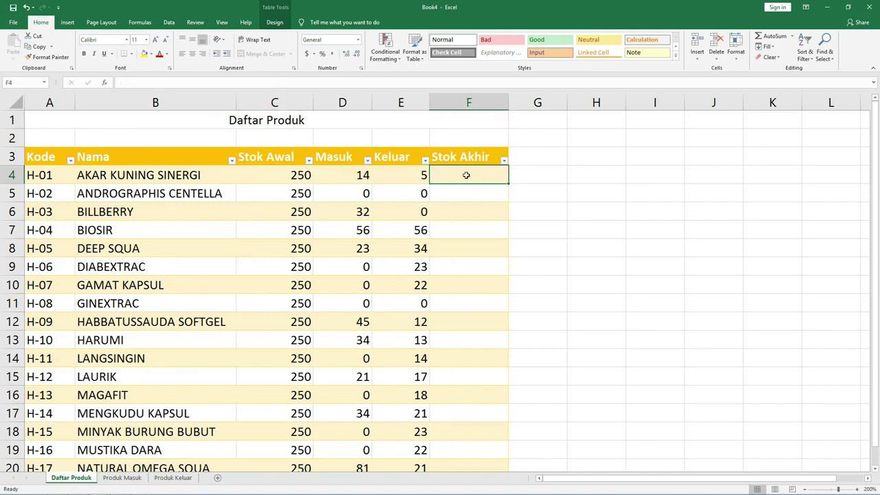
pyautogui.click(272, 176)
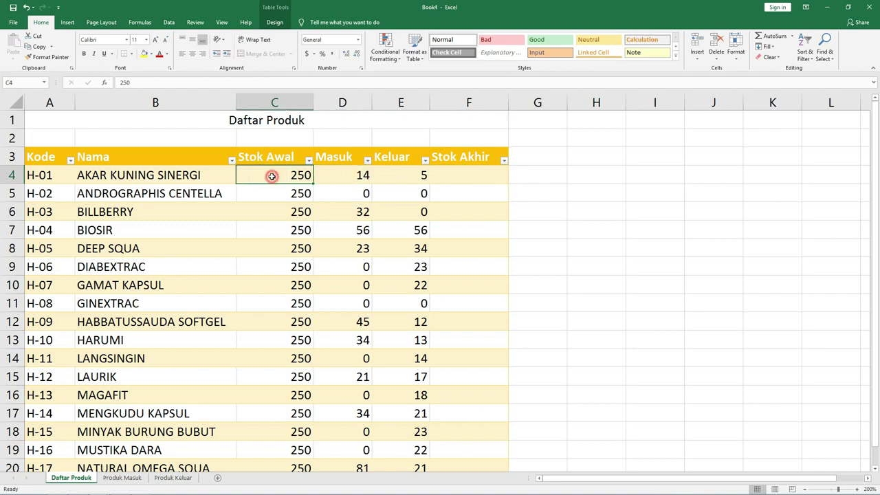
pyautogui.click(342, 176)
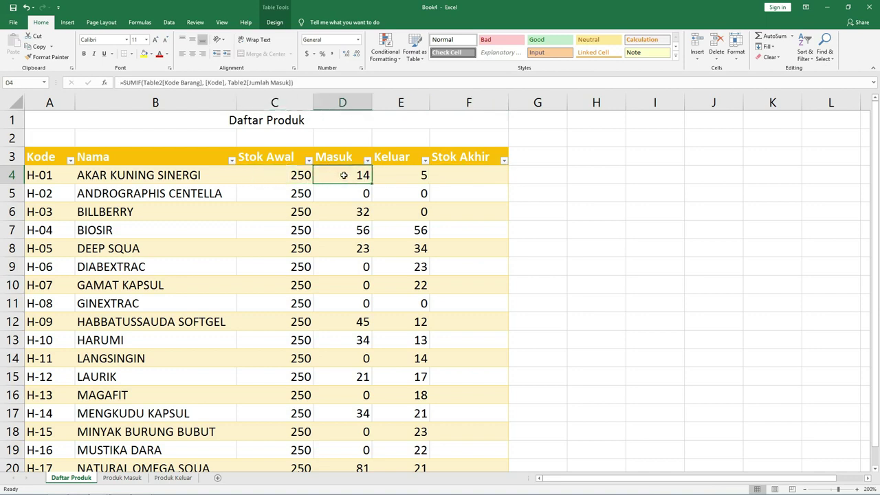
pyautogui.click(389, 180)
# - Fill the Stok Akhir column from F4 with a formula adding Masuk to Stok Awal and subtracting Keluar
pyautogui.click(461, 179)
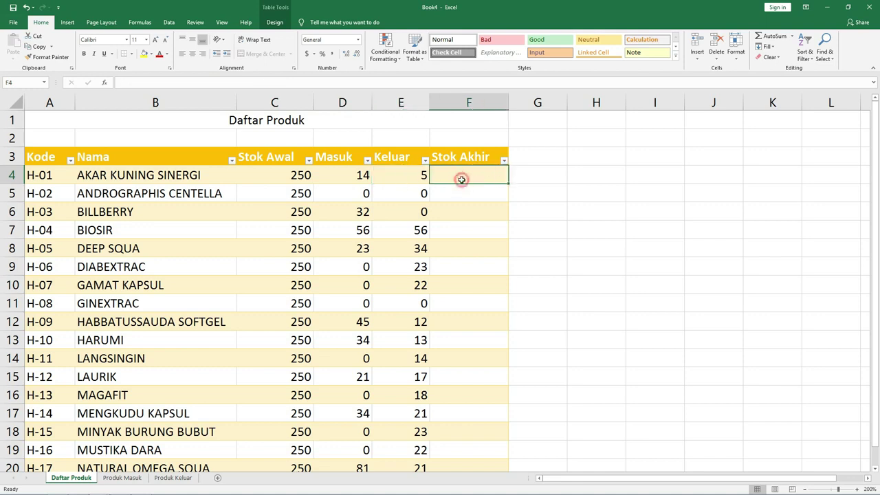
pyautogui.write('=')
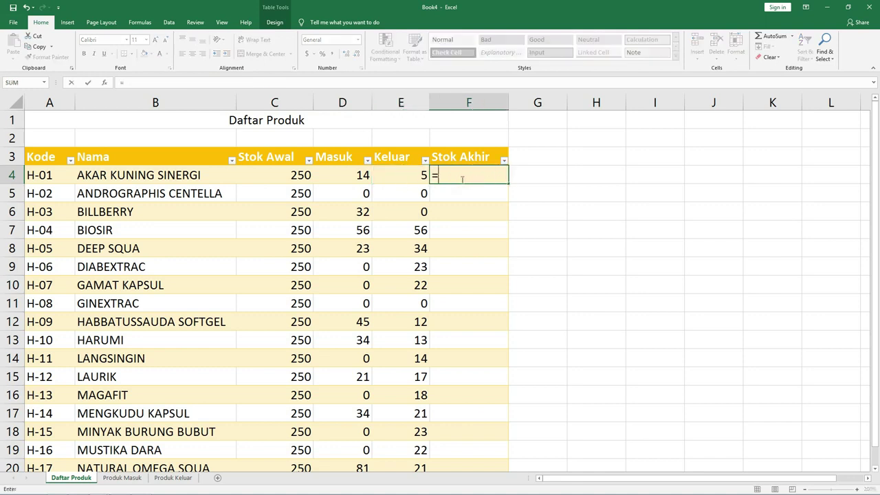
pyautogui.click(284, 175)
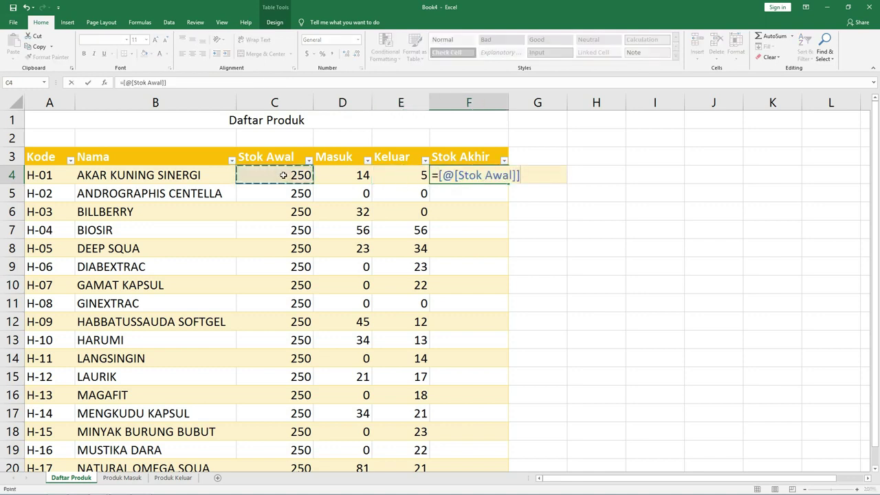
pyautogui.write('+')
pyautogui.click(346, 176)
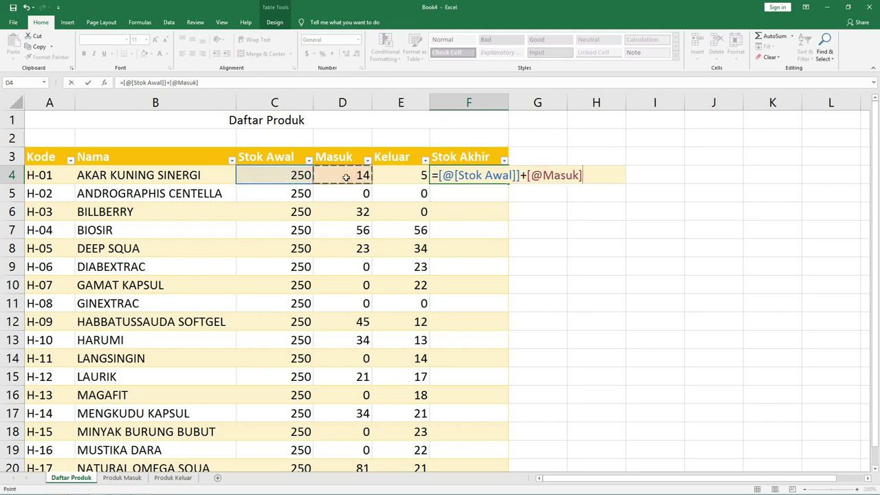
pyautogui.write('-')
pyautogui.click(383, 176)
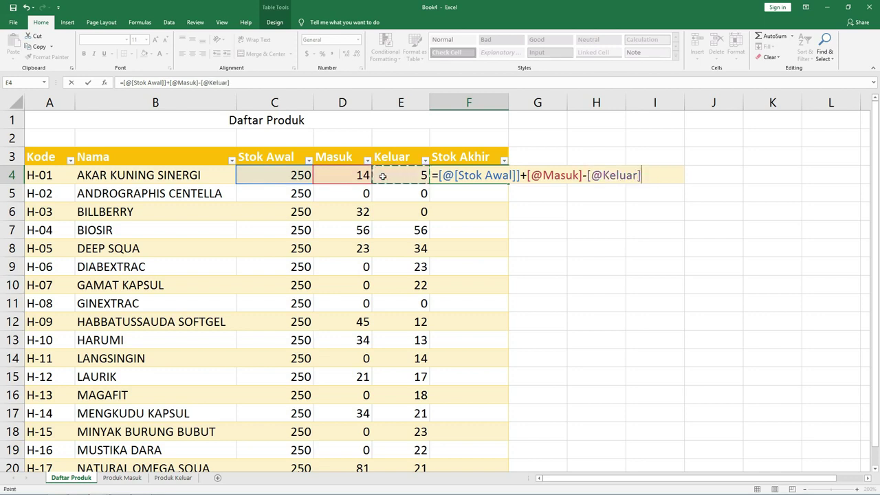
pyautogui.press('Return')
# - Review the calculated Stok Akhir values for all products from H-01 through H-17
pyautogui.scroll(-2, 418, 273)
pyautogui.scroll(2, 417, 273)
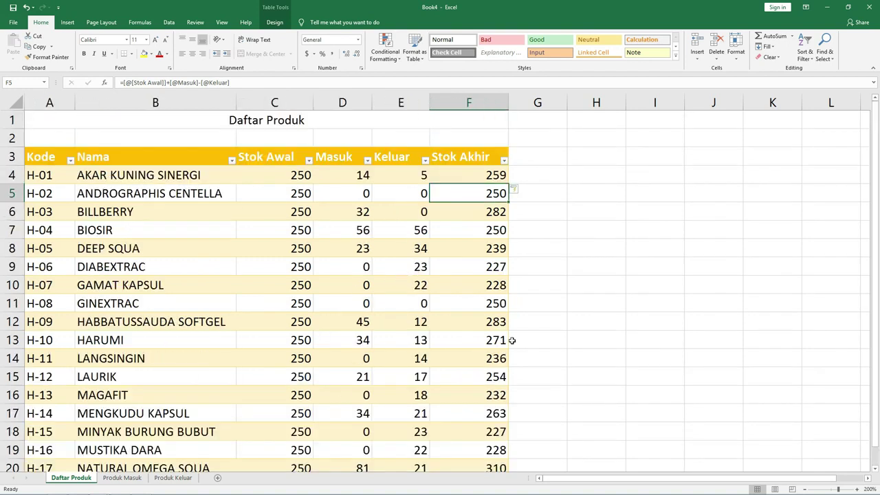
pyautogui.moveTo(483, 177); pyautogui.dragTo(489, 468)
pyautogui.click(471, 376)
pyautogui.scroll(-2, 449, 295)
pyautogui.scroll(2, 449, 295)
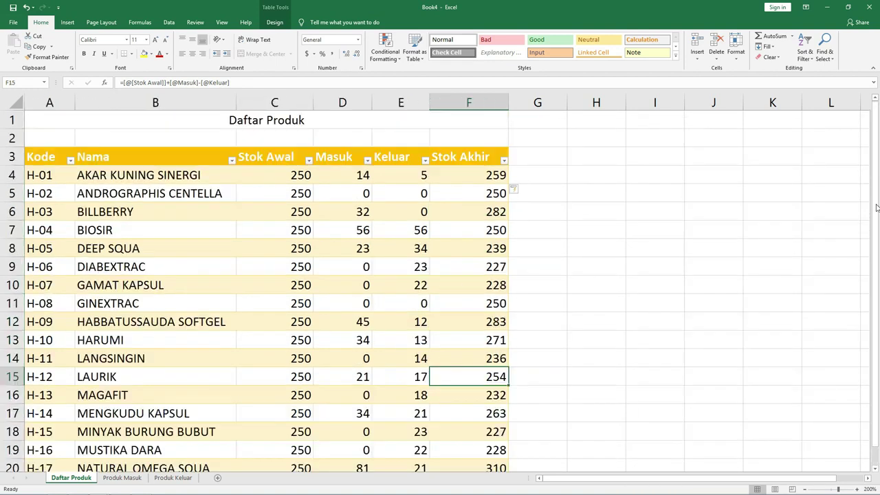
pyautogui.moveTo(876, 207); pyautogui.dragTo(876, 213)
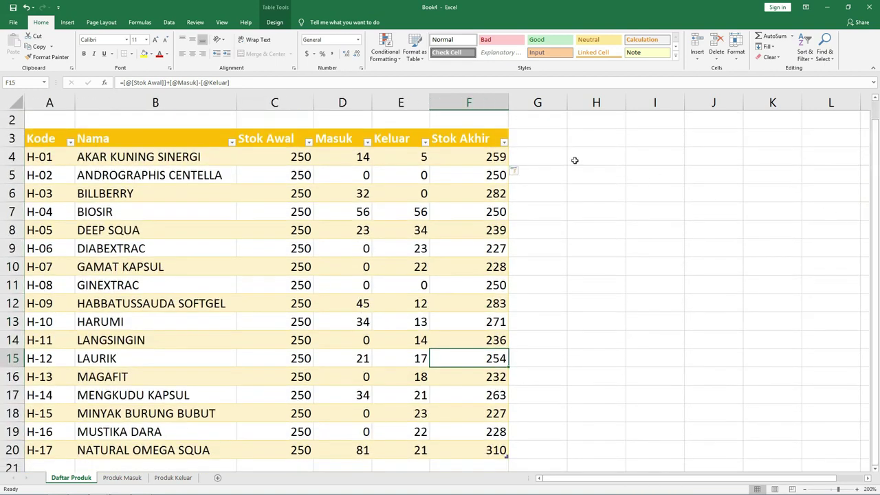
pyautogui.click(471, 155)
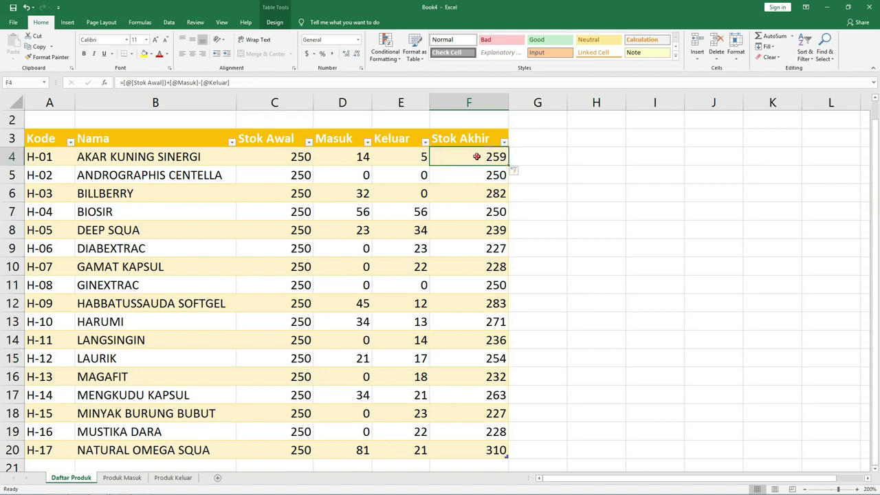
pyautogui.click(476, 159)
pyautogui.moveTo(479, 179); pyautogui.dragTo(494, 448)
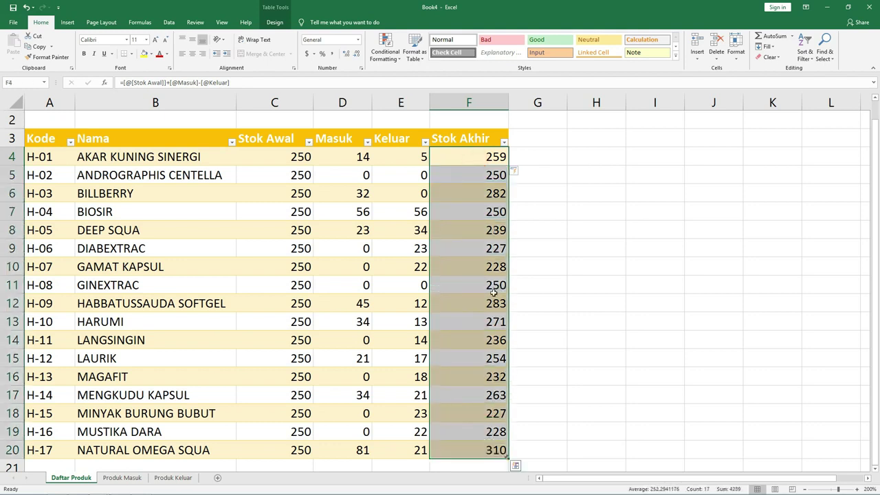
pyautogui.click(490, 217)
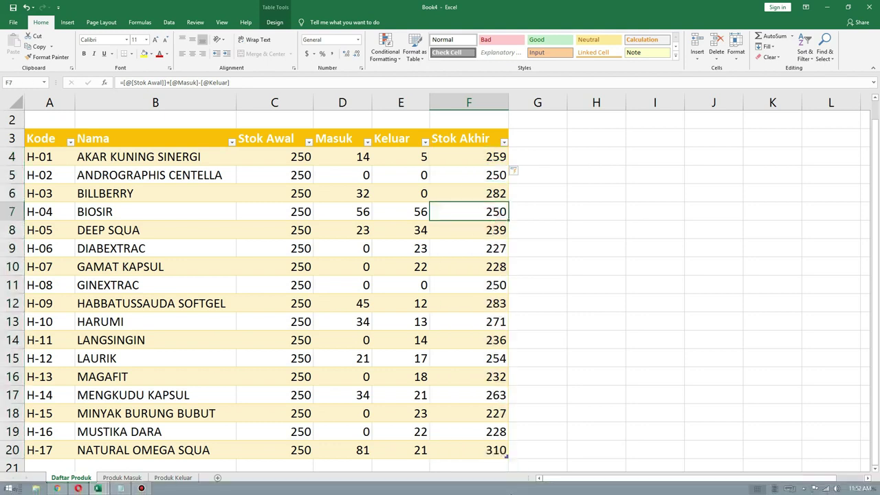